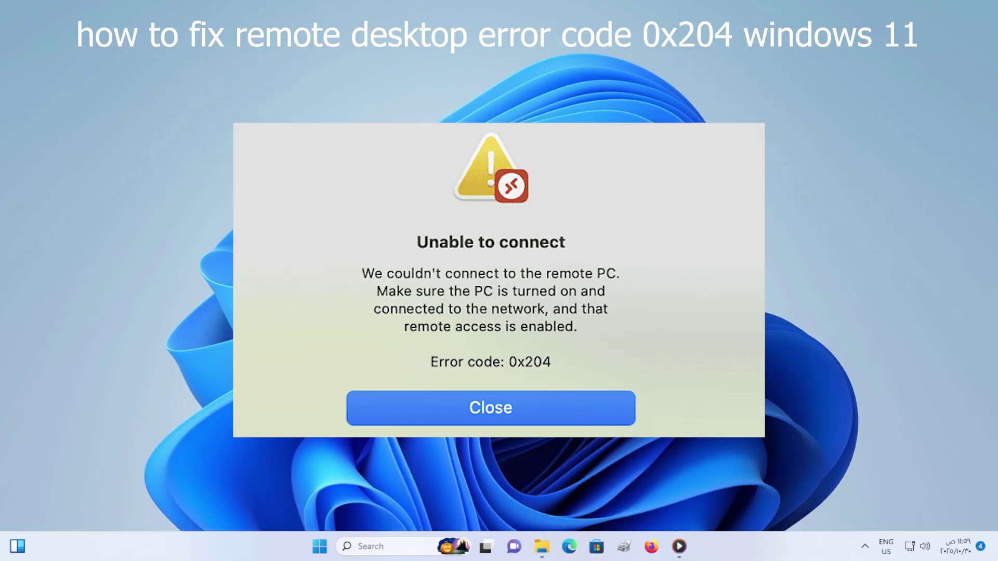
Open Settings from Start and go to the System > Remote Desktop page
{"action": "key", "text": "shift+F10"}
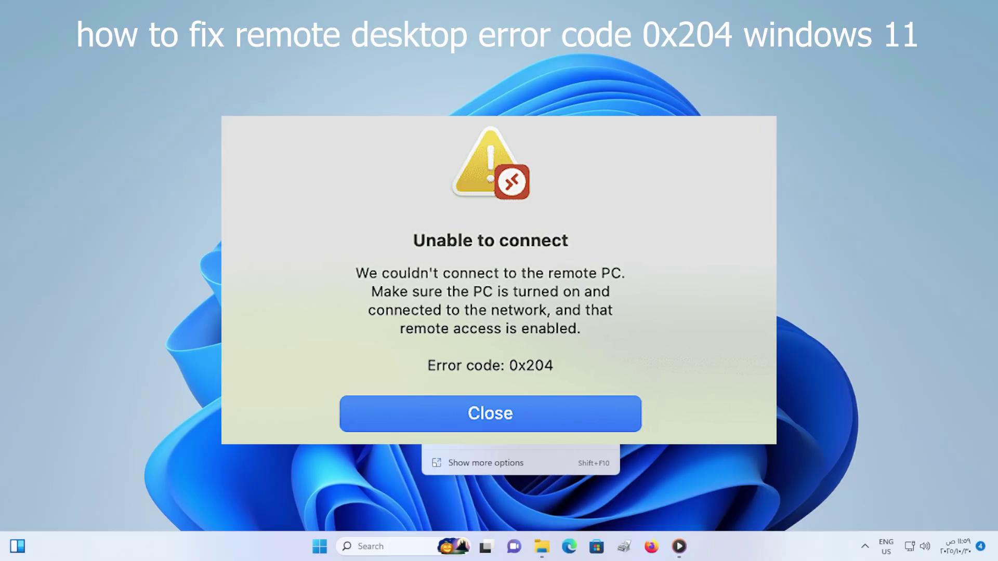
{"action": "key", "text": "Escape"}
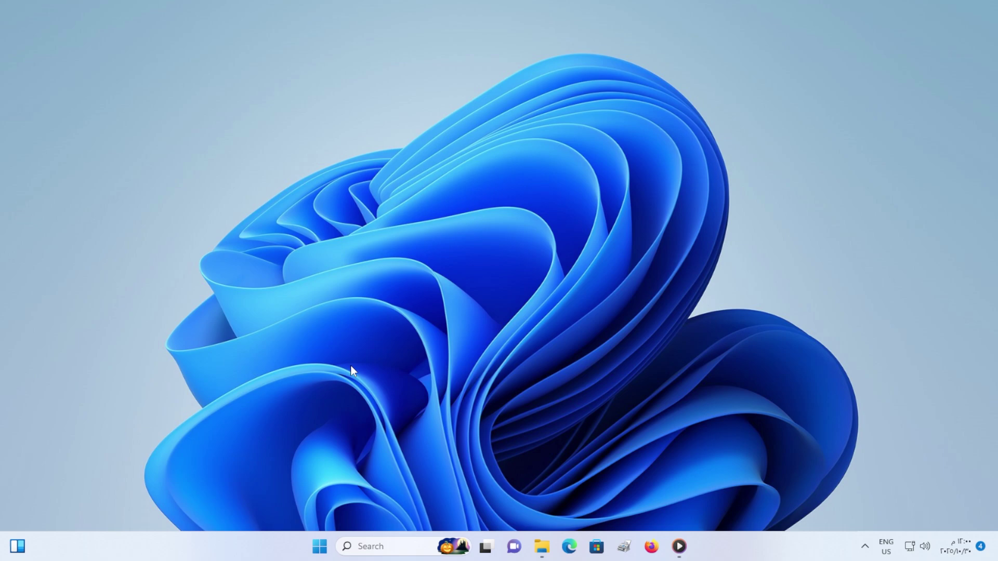
{"action": "key", "text": "super"}
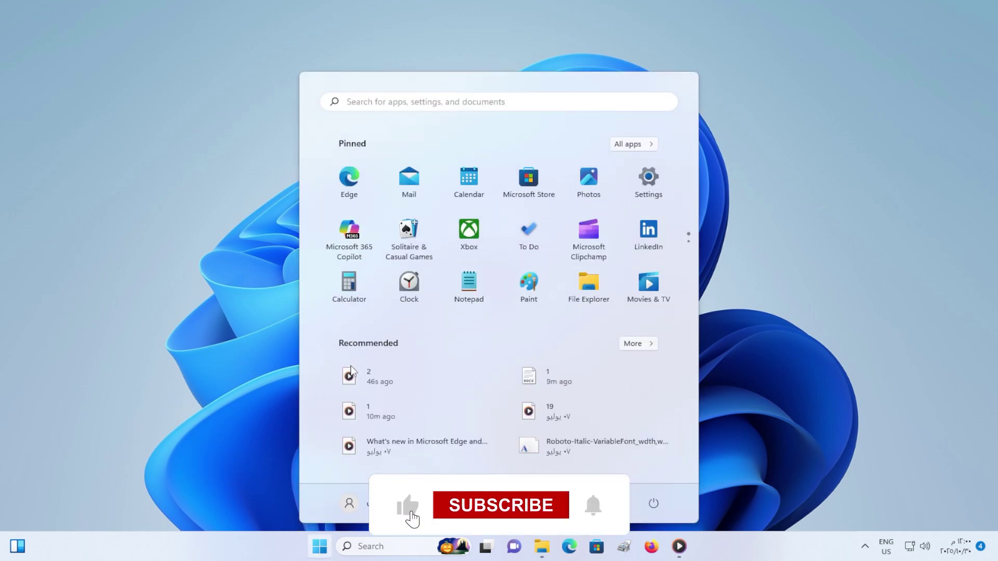
{"action": "left_click", "coordinate": [666, 178]}
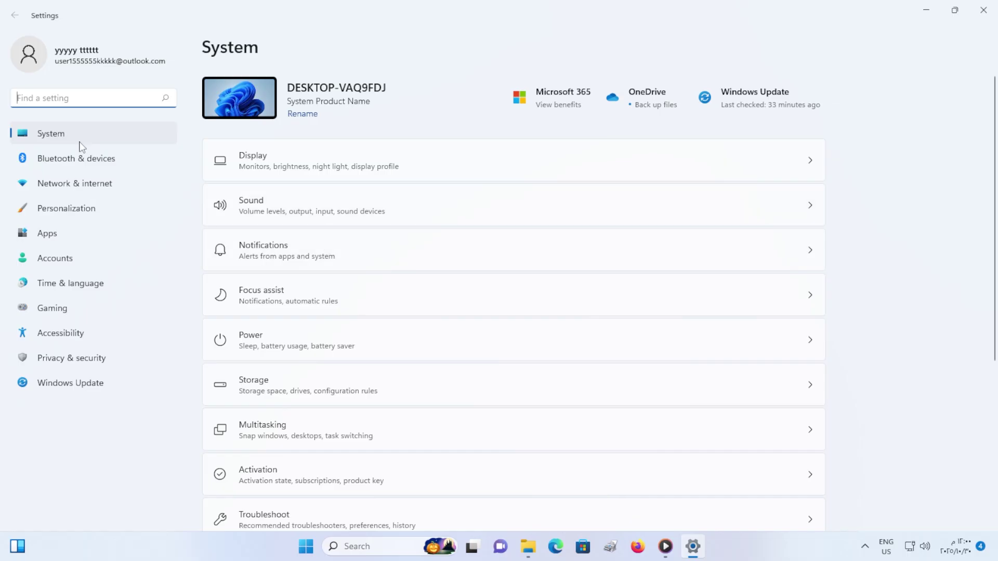
{"action": "scroll", "coordinate": [331, 285], "scroll_direction": "down", "scroll_amount": 5}
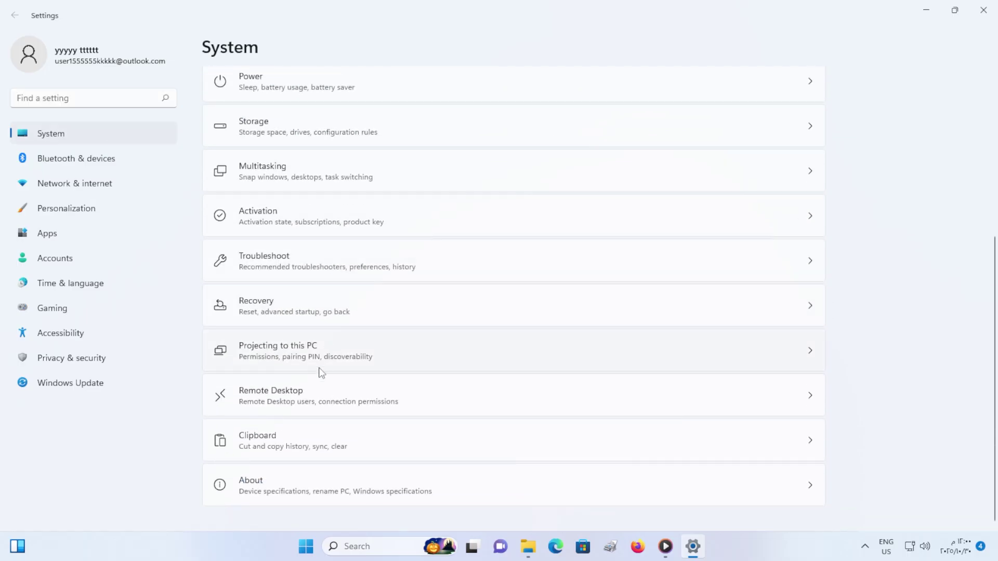
{"action": "left_click", "coordinate": [310, 397]}
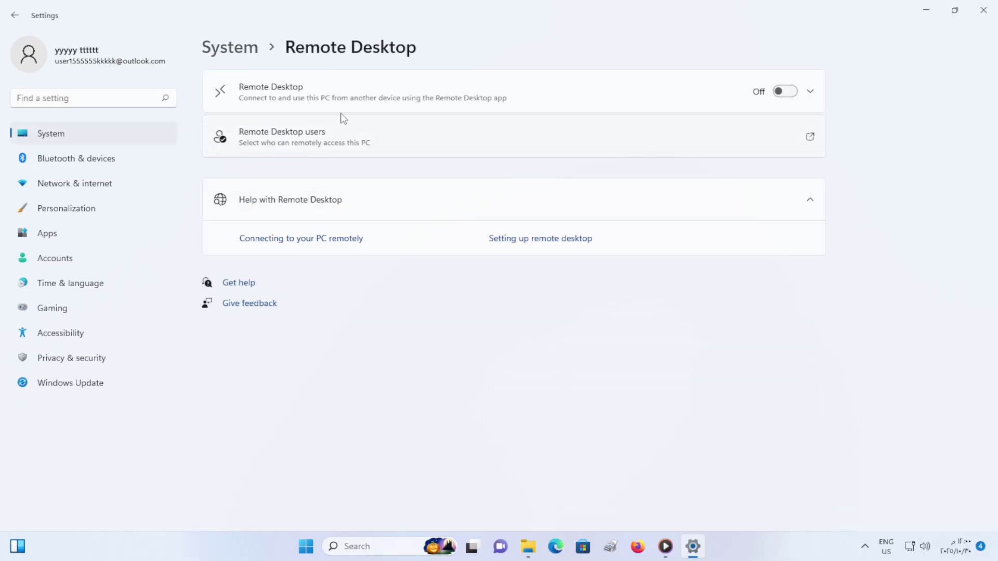
Switch the Remote Desktop toggle On and confirm it in the dialog
{"action": "left_click", "coordinate": [783, 91]}
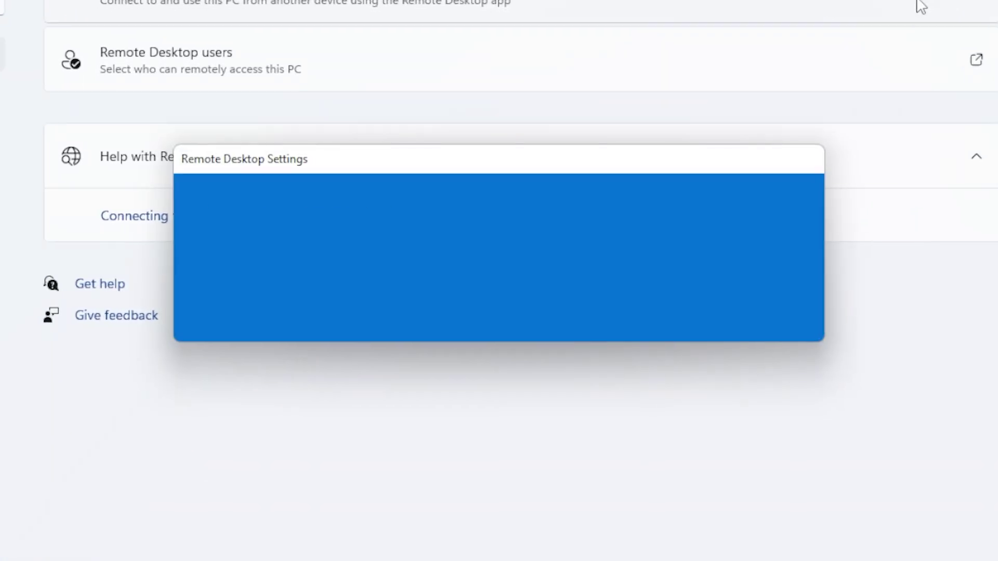
{"action": "left_click", "coordinate": [670, 304]}
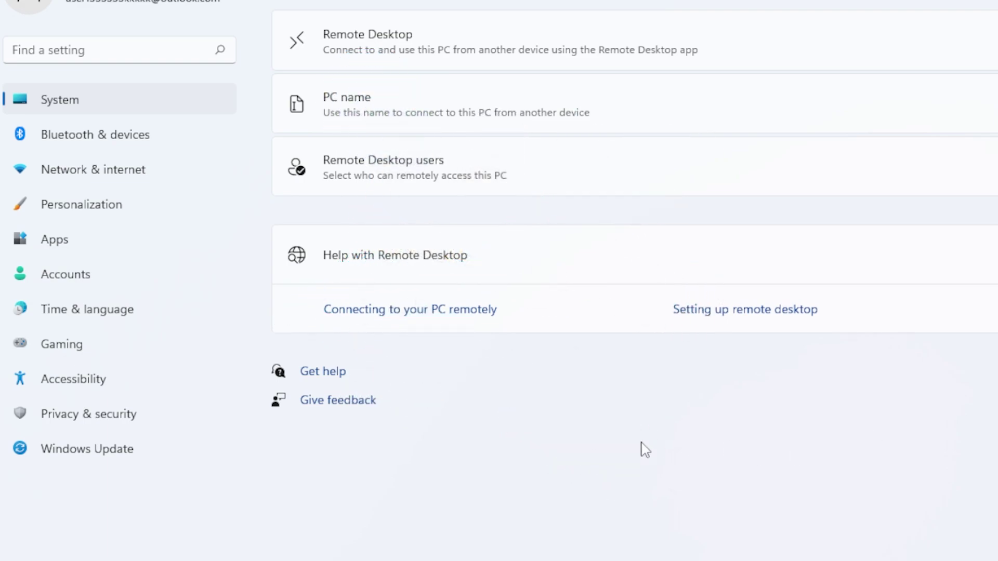
Run sysdm.cpl and uncheck Network Level Authentication on the Remote tab, then apply and close
{"action": "key", "text": "super+r"}
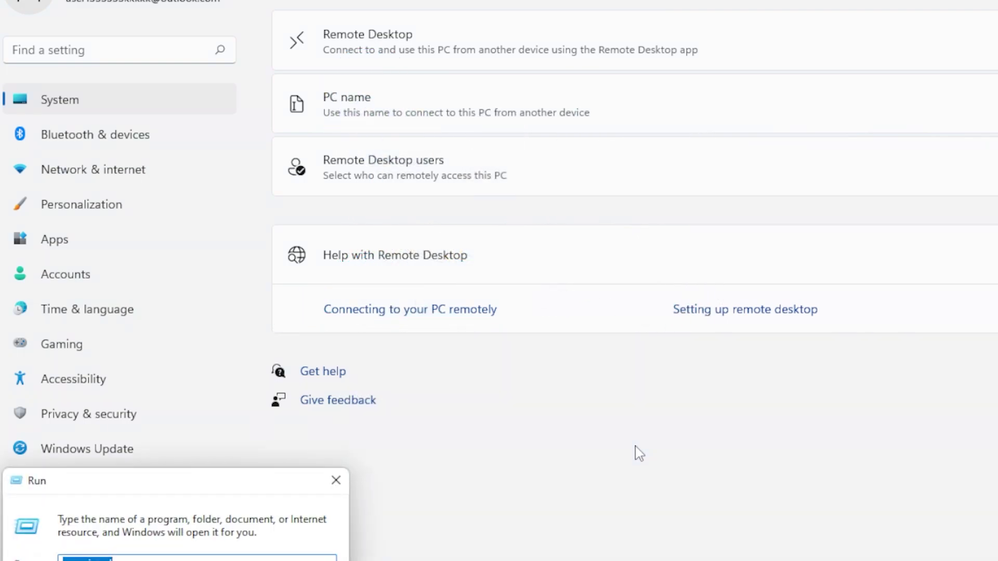
{"action": "type", "text": "sysdm"}
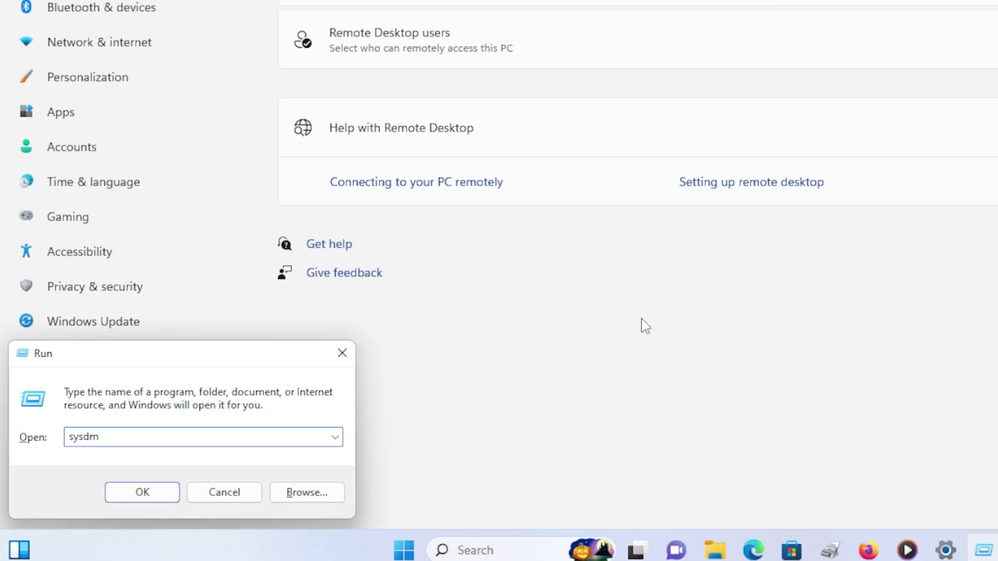
{"action": "type", "text": ".cpl"}
{"action": "key", "text": "Return"}
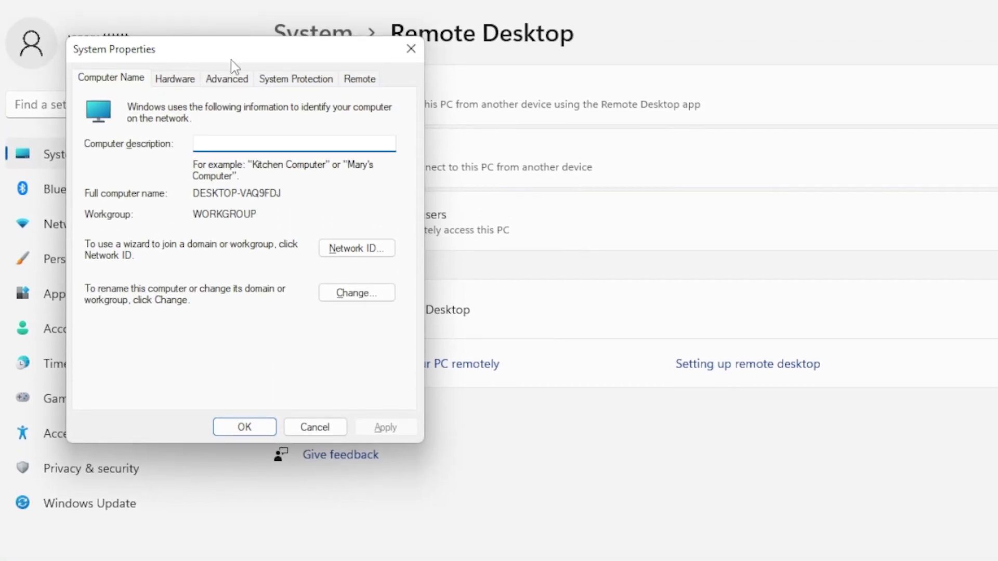
{"action": "left_click", "coordinate": [344, 82]}
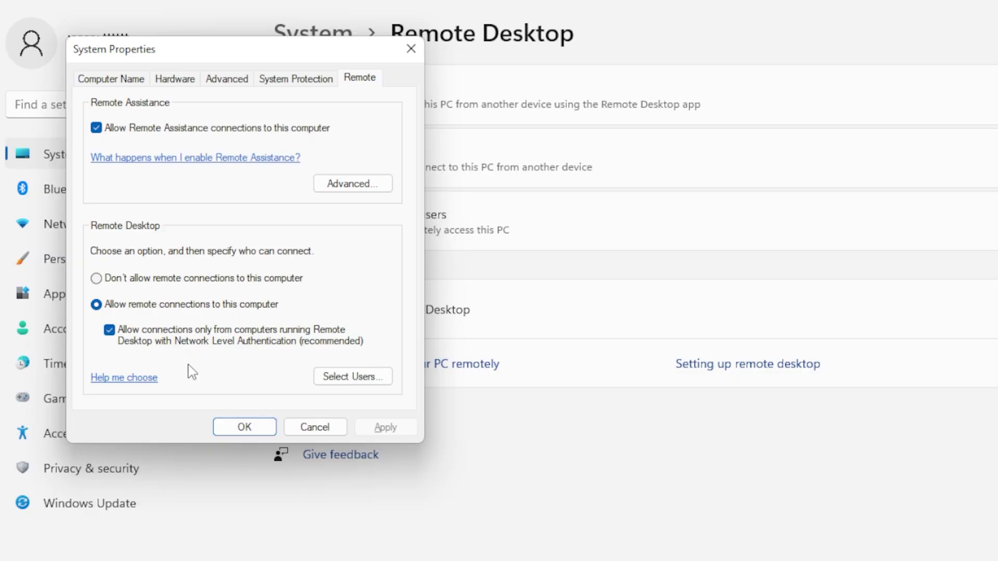
{"action": "left_click", "coordinate": [109, 329]}
{"action": "left_click", "coordinate": [363, 429]}
{"action": "left_click", "coordinate": [234, 429]}
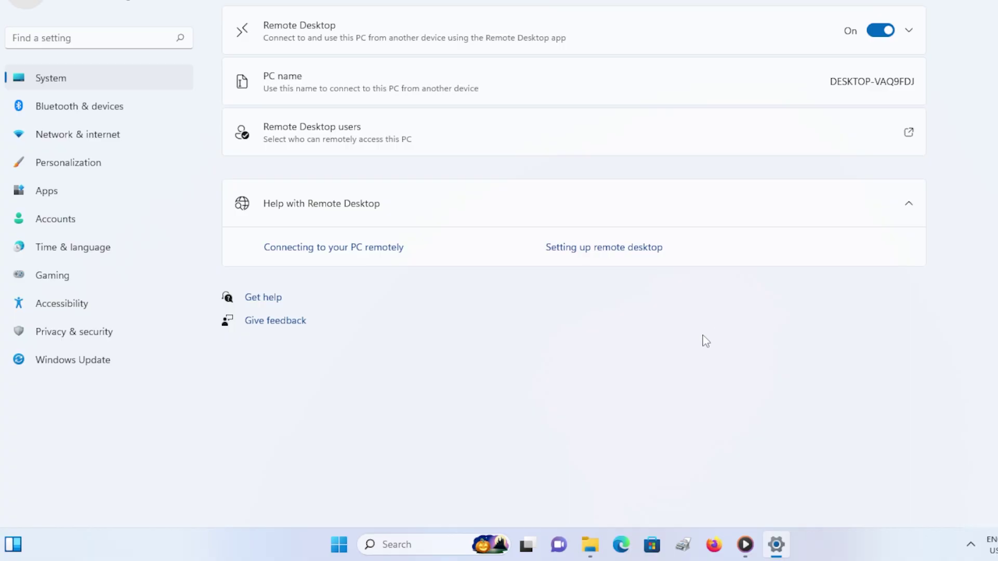
Search 'defe' from Start and open Windows Defender Firewall
{"action": "key", "text": "super"}
{"action": "key", "text": "BackSpace"}
{"action": "key", "text": "BackSpace"}
{"action": "key", "text": "BackSpace"}
{"action": "key", "text": "BackSpace"}
{"action": "key", "text": "BackSpace"}
{"action": "type", "text": "defe"}
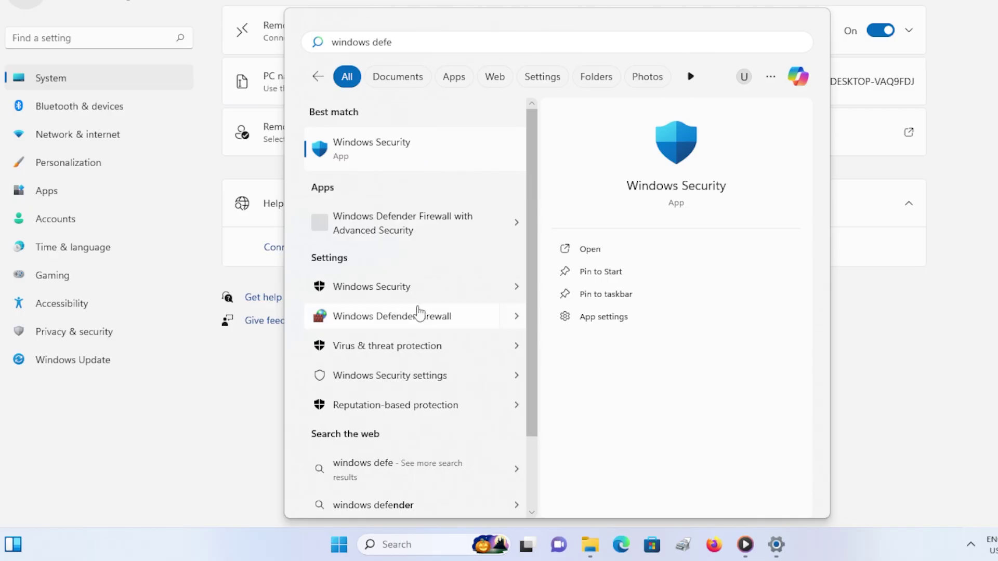
{"action": "left_click", "coordinate": [418, 316]}
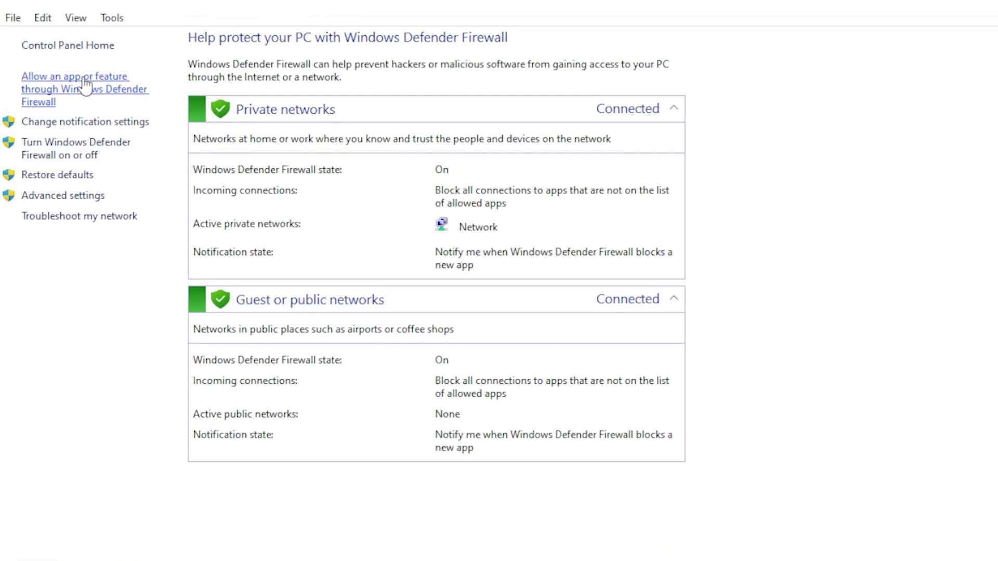
In the firewall's allowed apps list, select the Remote Desktop entries and unlock editing with Change settings
{"action": "left_click", "coordinate": [110, 136]}
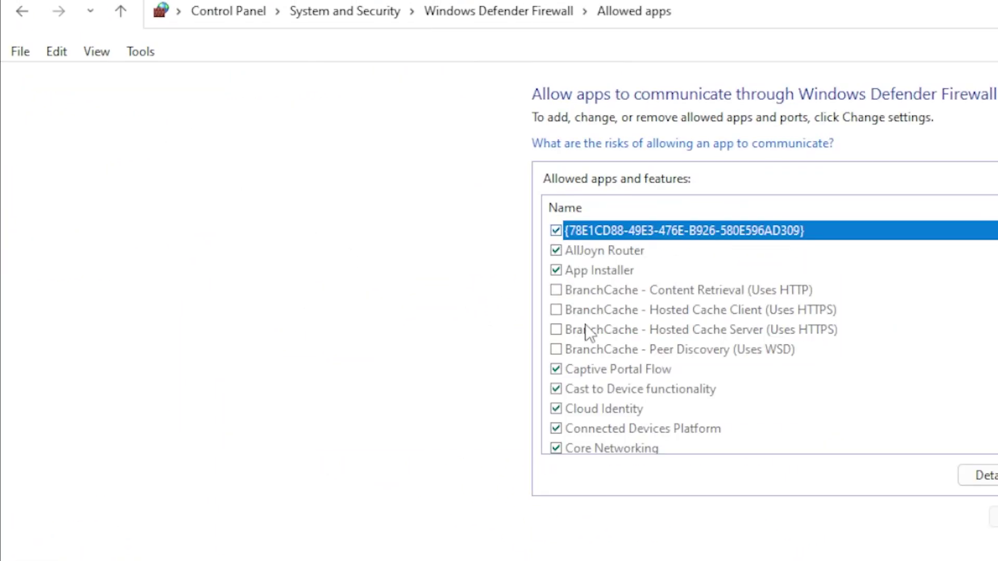
{"action": "scroll", "coordinate": [520, 296], "scroll_direction": "down", "scroll_amount": 4}
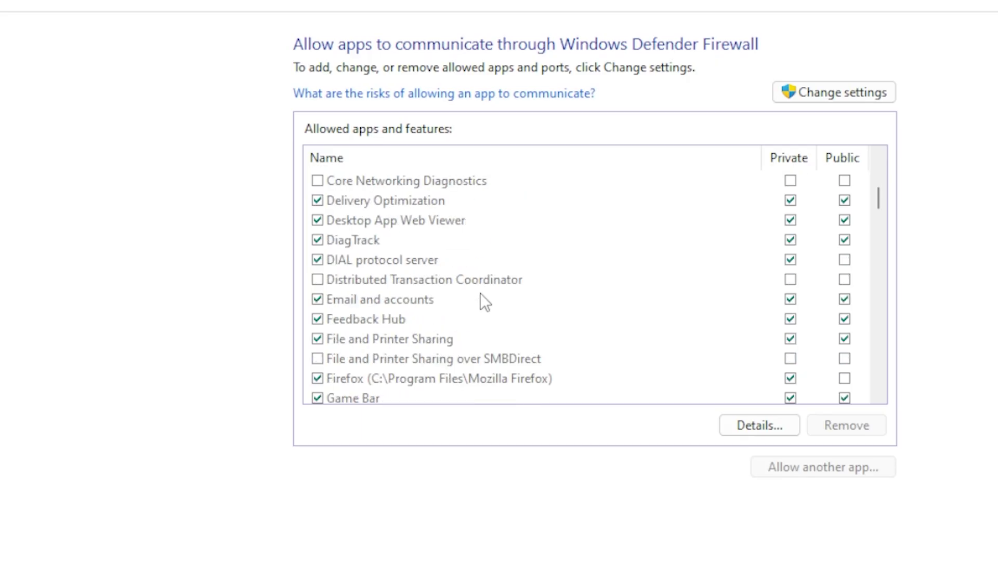
{"action": "key", "text": "r"}
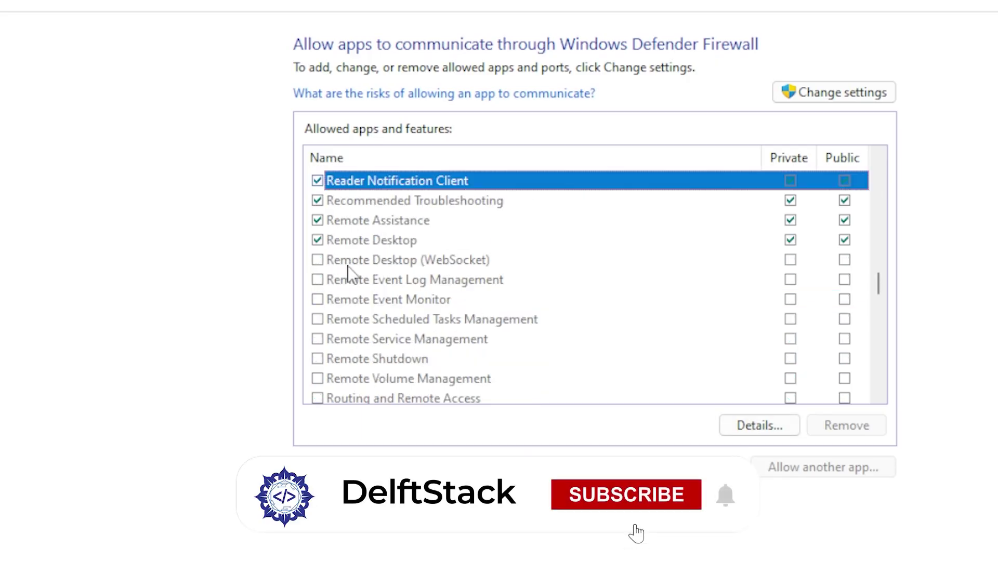
{"action": "left_click", "coordinate": [392, 266]}
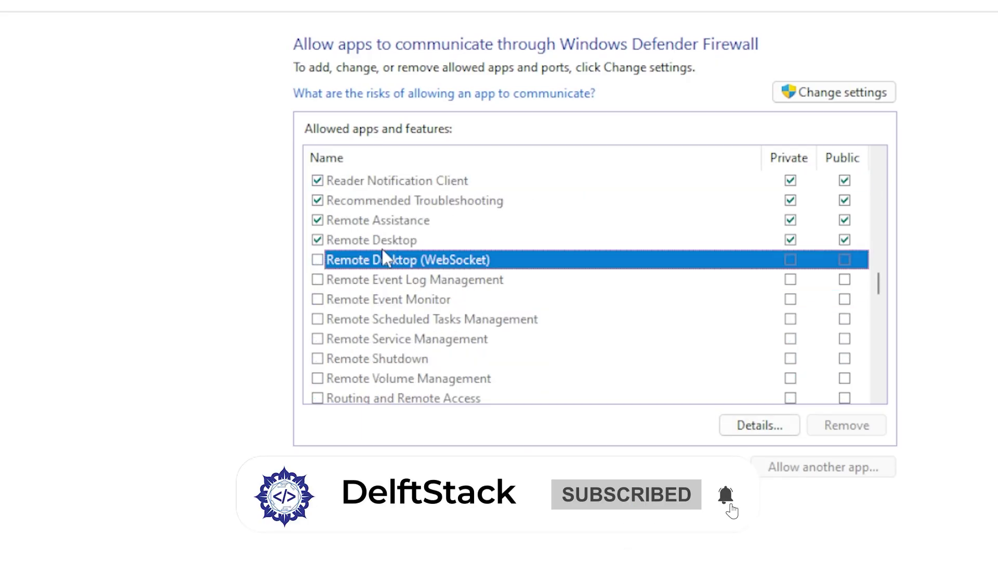
{"action": "left_click", "coordinate": [382, 247]}
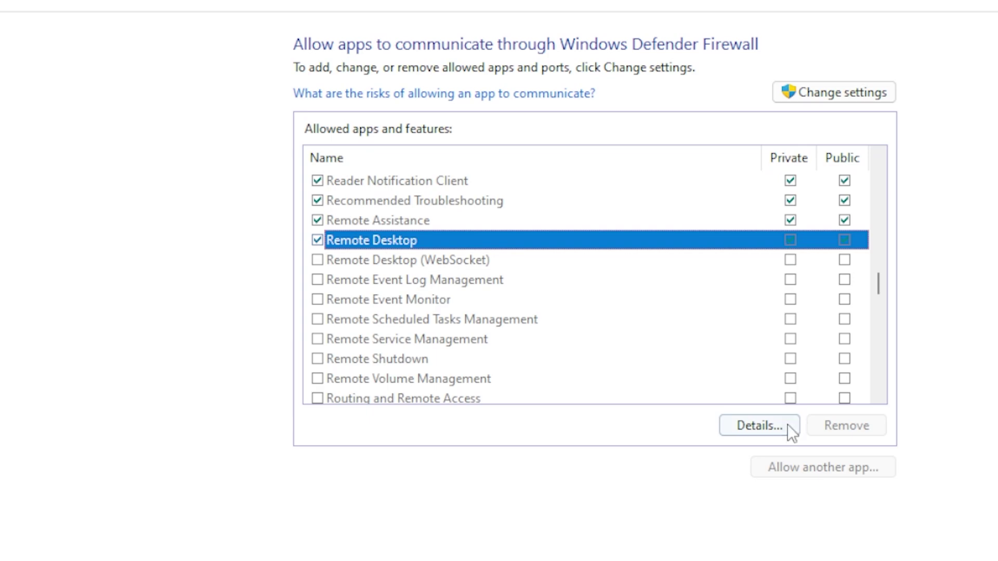
{"action": "left_click", "coordinate": [817, 99]}
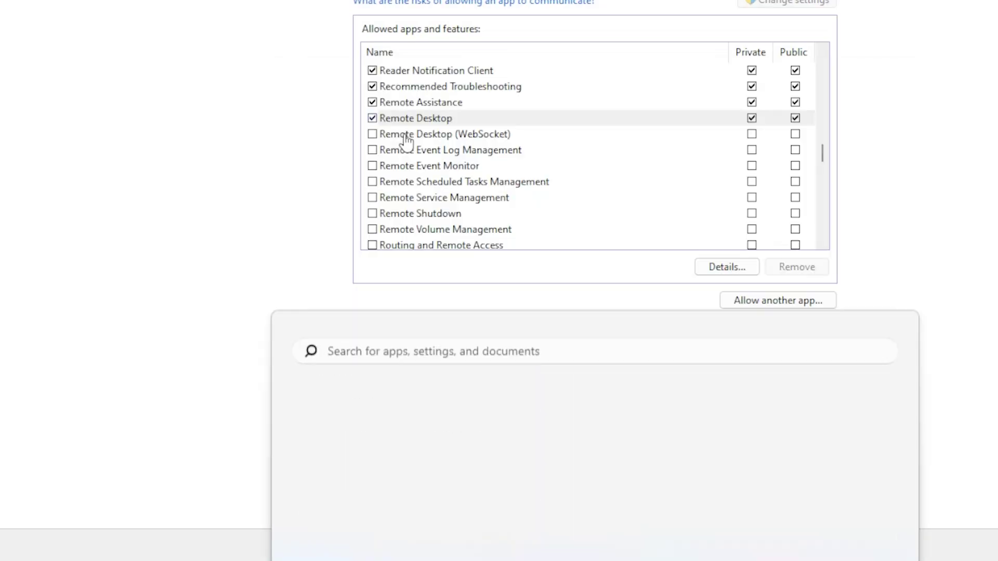
As administrator, run netsh advfirewall firewall set rule group="remote desktop" new enable=Yes, then close the console
{"action": "left_click", "coordinate": [566, 342]}
{"action": "type", "text": "netsh"}
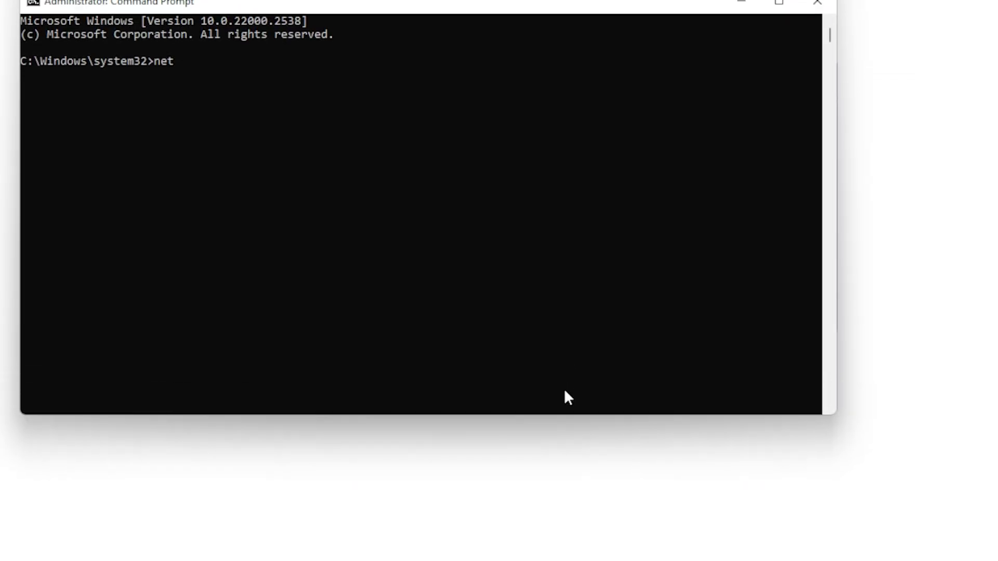
{"action": "type", "text": " advfirewall"}
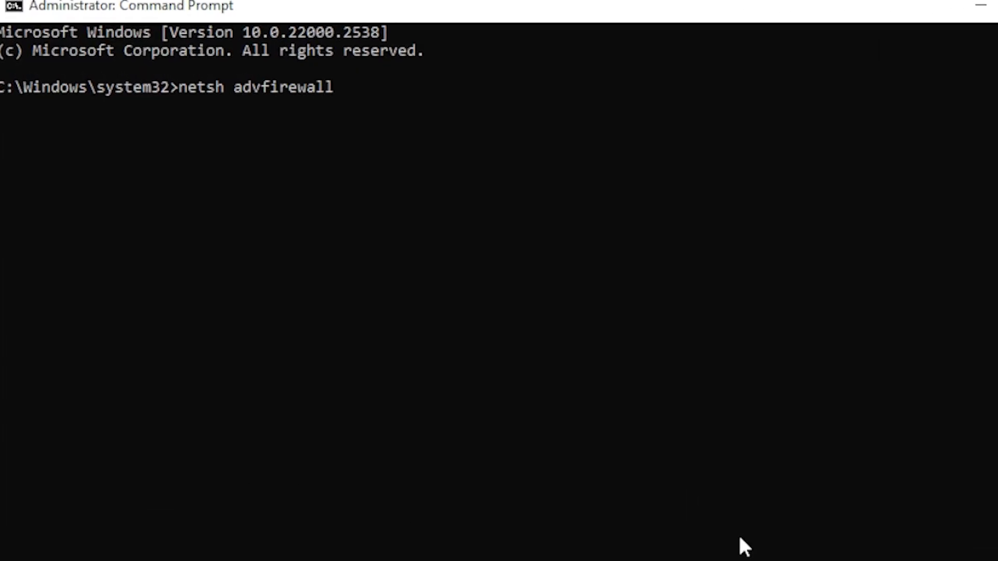
{"action": "type", "text": "firewall set rule group=\"remote desktop\" new enable=Yes"}
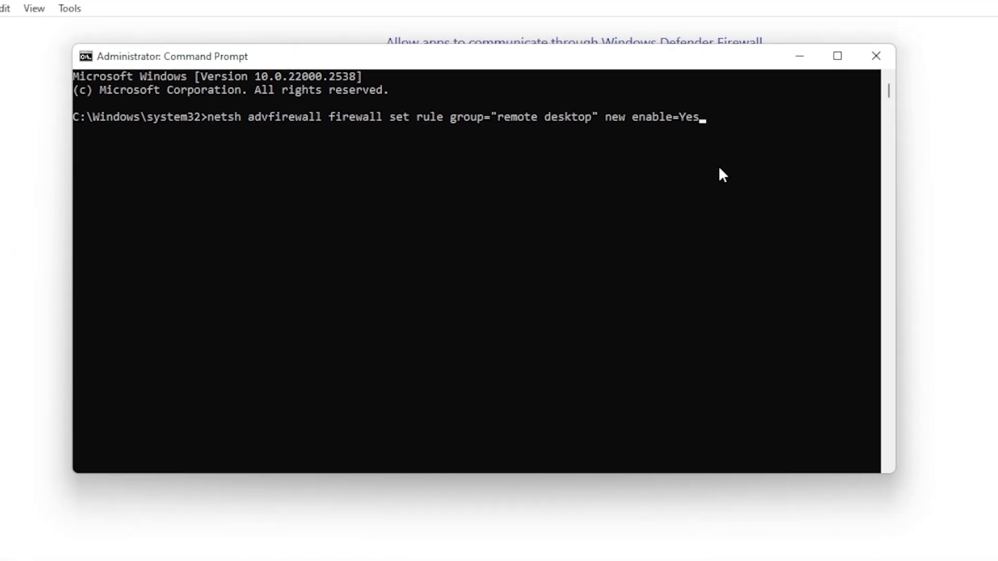
{"action": "key", "text": "Return"}
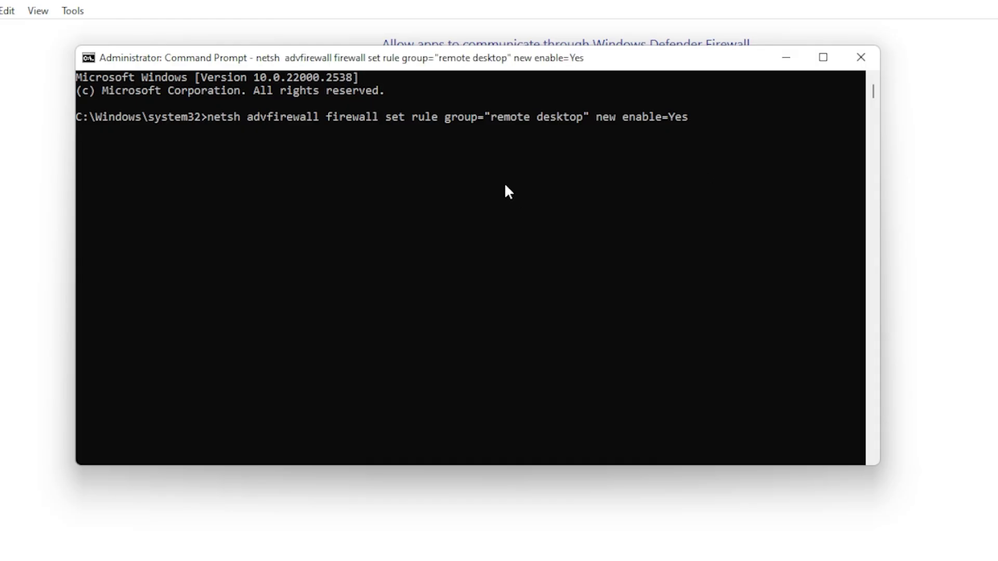
{"action": "left_click", "coordinate": [860, 57]}
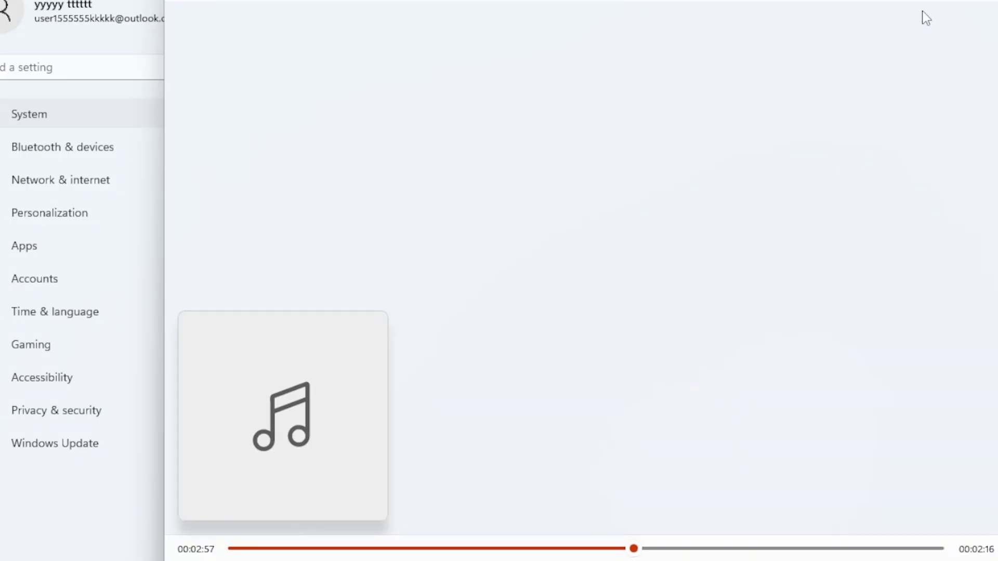
Exit and close the full-screen Media Player, then bring up a Run box
{"action": "key", "text": "Escape"}
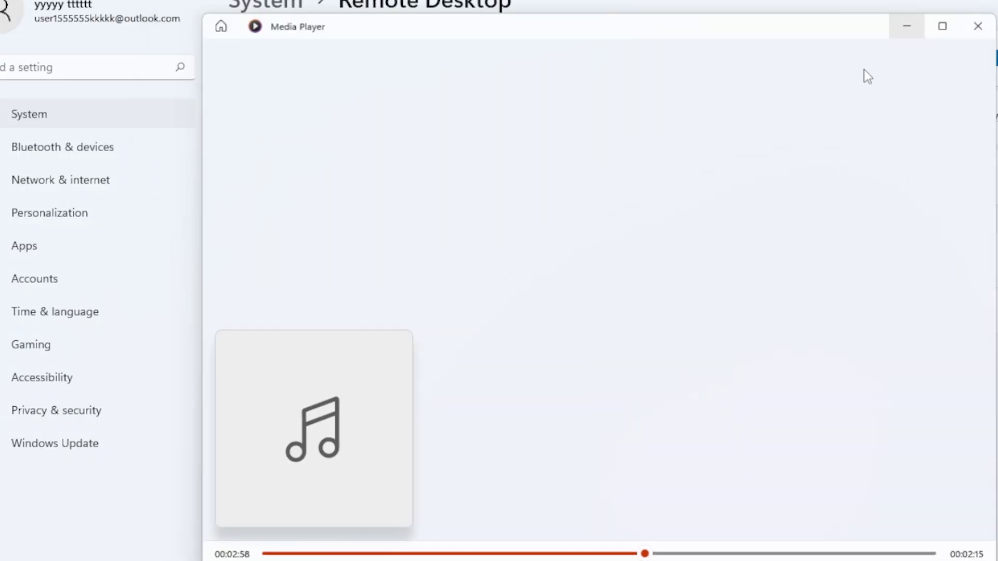
{"action": "key", "text": "alt+F4"}
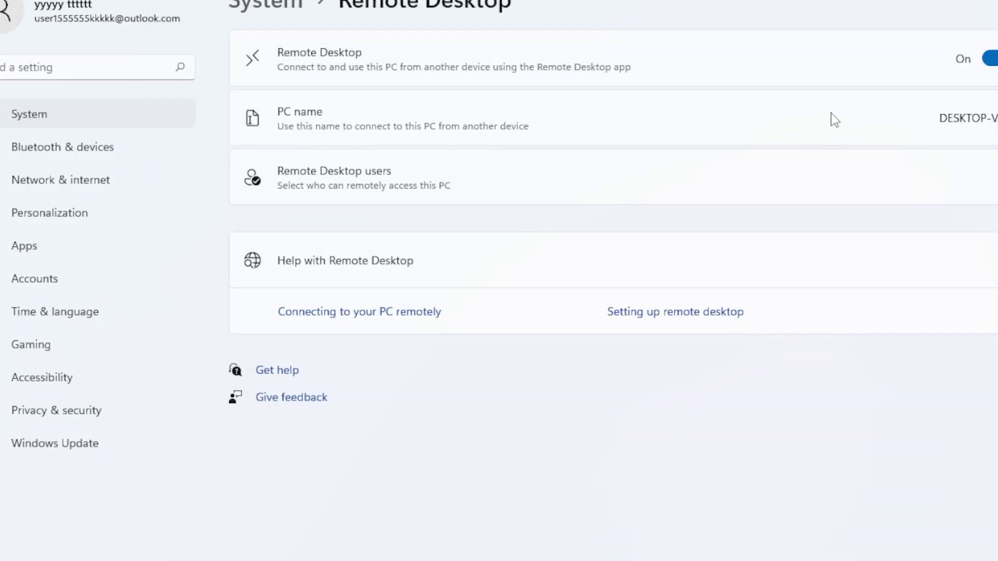
{"action": "key", "text": "super+r"}
Launch services.msc and select Remote Desktop Services in the services list
{"action": "type", "text": "ser"}
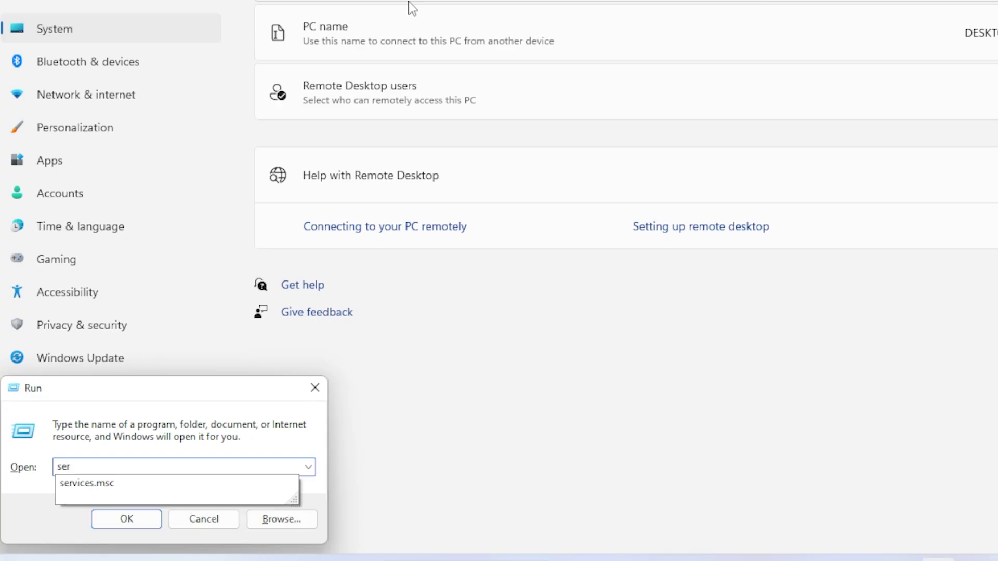
{"action": "key", "text": "Down"}
{"action": "key", "text": "Return"}
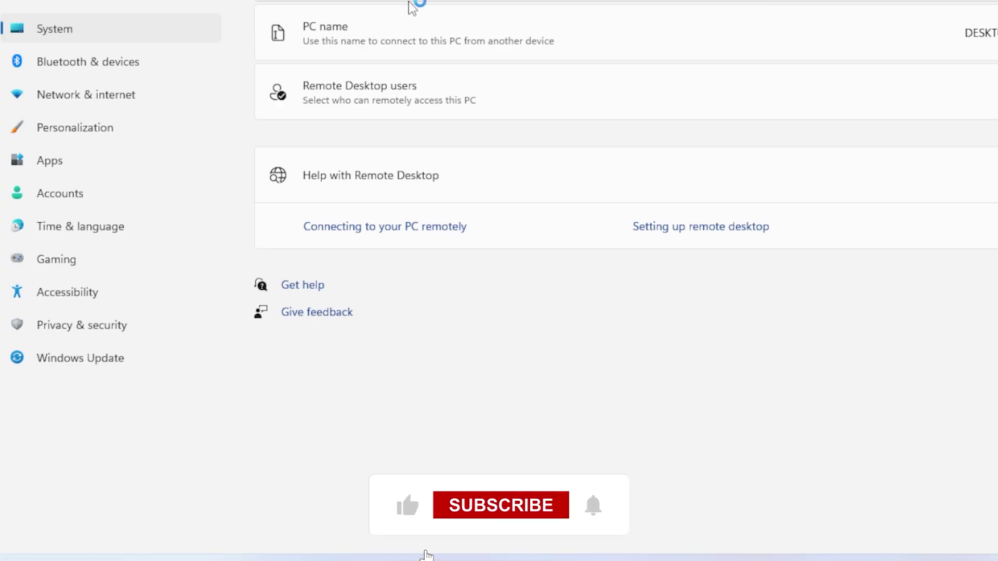
{"action": "left_click", "coordinate": [438, 276]}
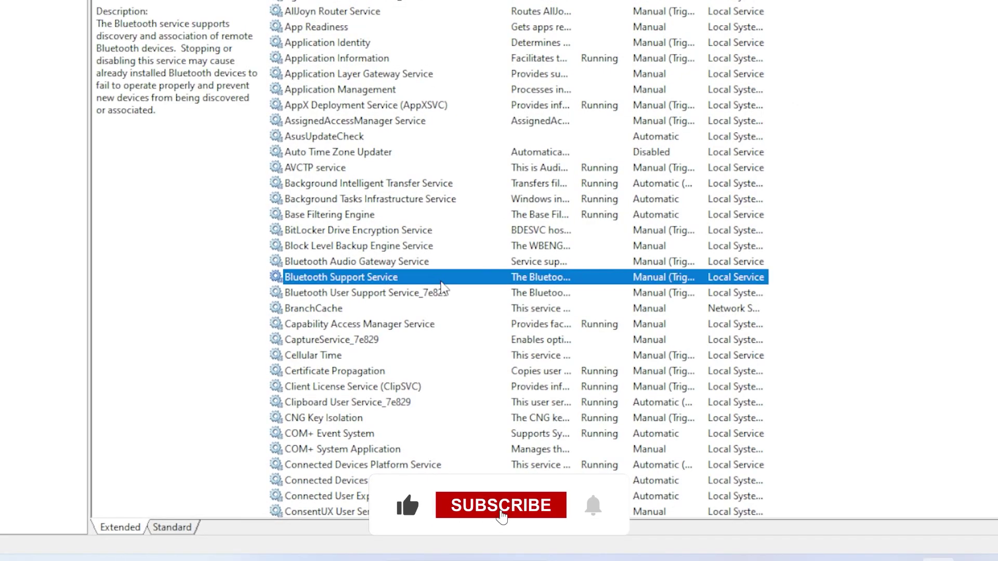
{"action": "scroll", "coordinate": [423, 303], "scroll_direction": "down", "scroll_amount": 3}
{"action": "key", "text": "r"}
{"action": "scroll", "coordinate": [397, 236], "scroll_direction": "down", "scroll_amount": 10}
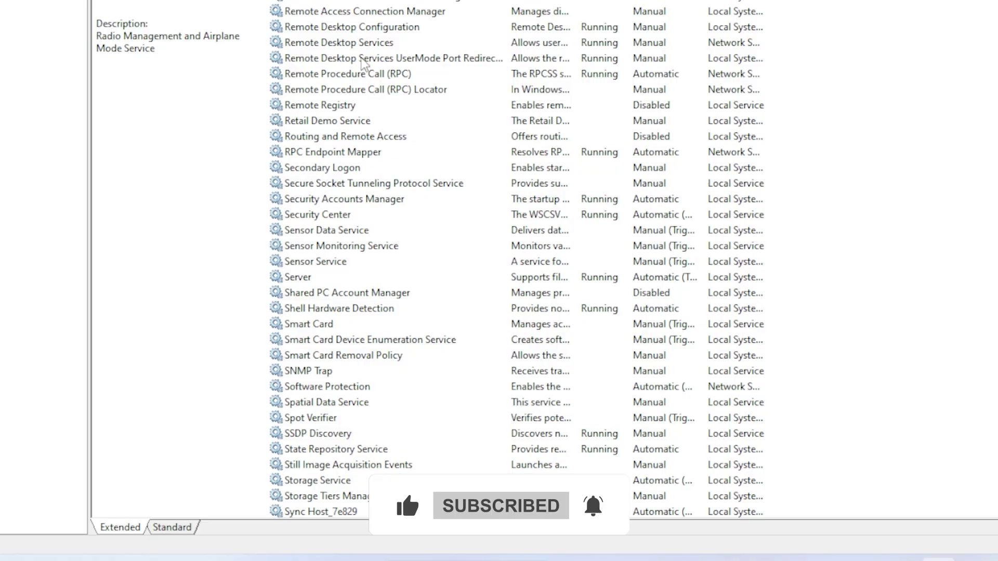
{"action": "left_click", "coordinate": [379, 27]}
{"action": "left_click", "coordinate": [394, 42]}
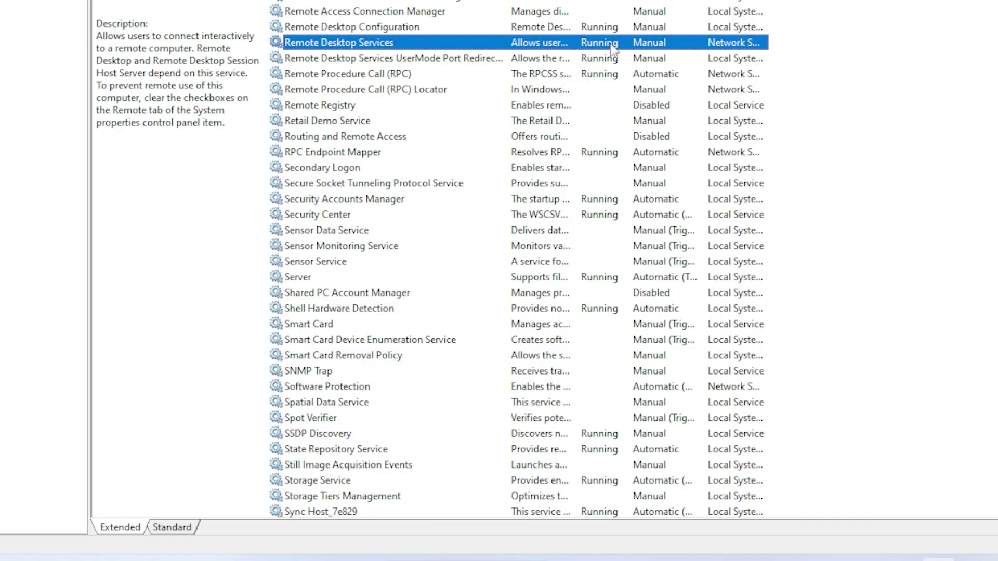
Set Remote Desktop Services' startup type to Automatic in its properties and apply it
{"action": "right_click", "coordinate": [611, 42]}
{"action": "left_click", "coordinate": [664, 203]}
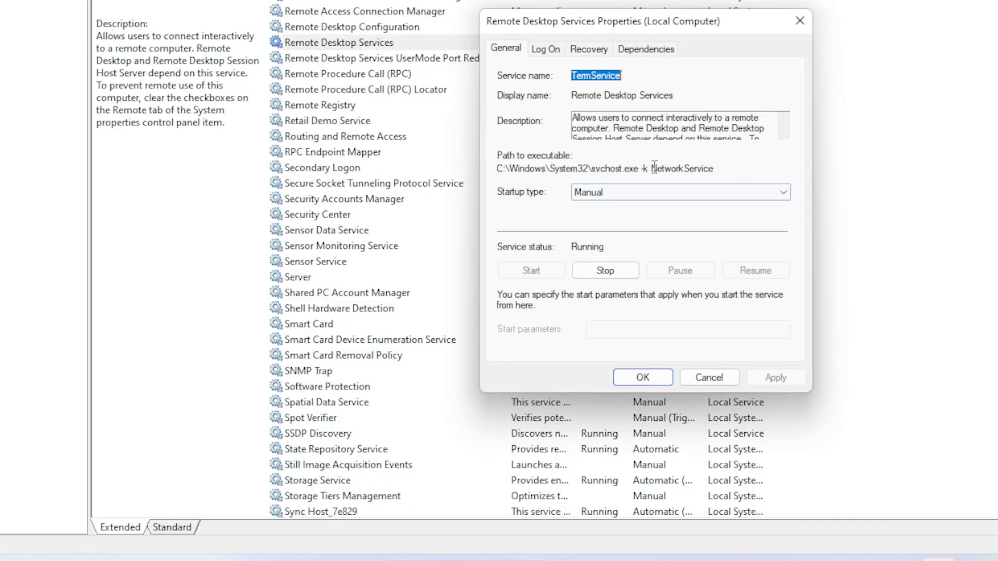
{"action": "left_click", "coordinate": [621, 196]}
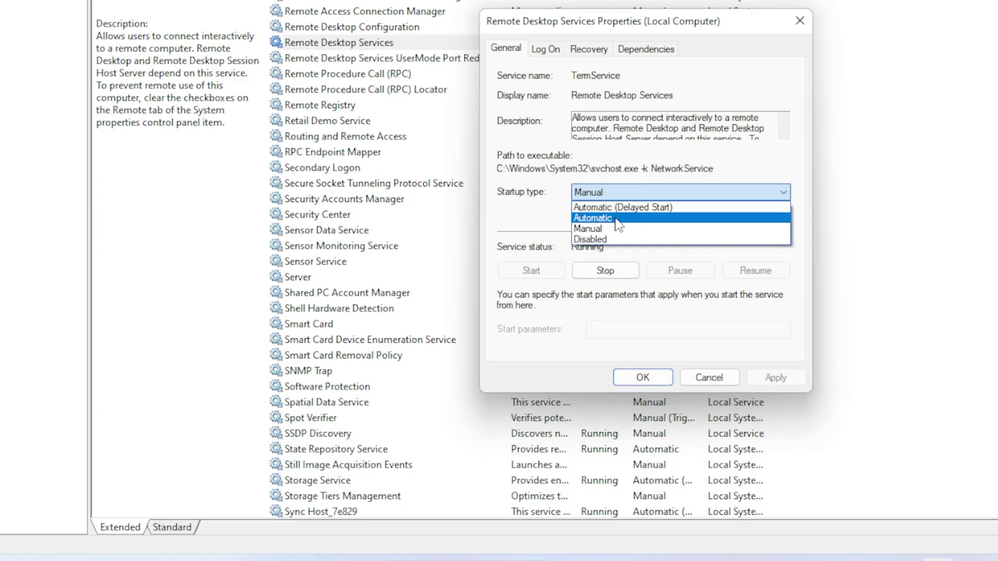
{"action": "left_click", "coordinate": [616, 220]}
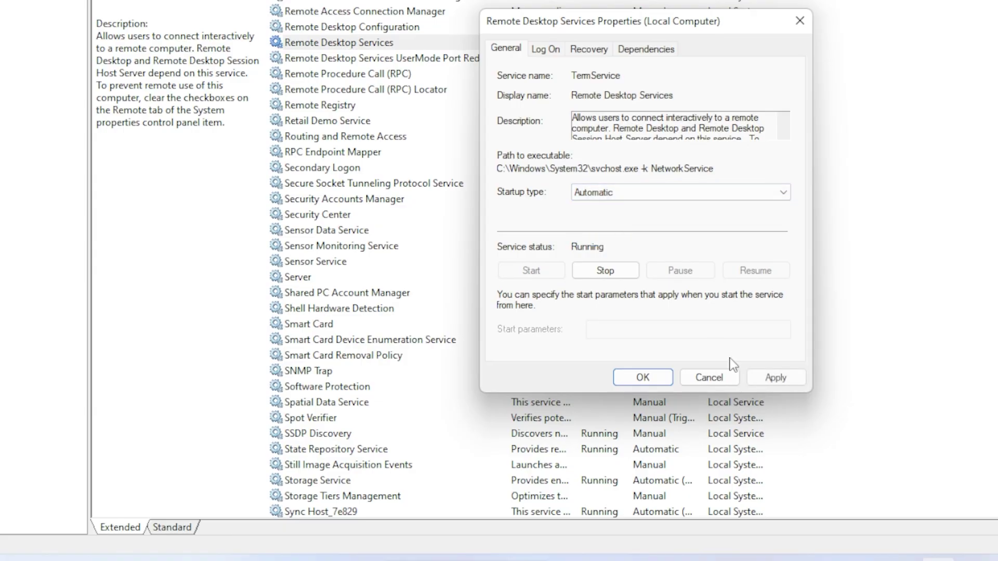
{"action": "left_click", "coordinate": [759, 381]}
{"action": "left_click", "coordinate": [642, 377]}
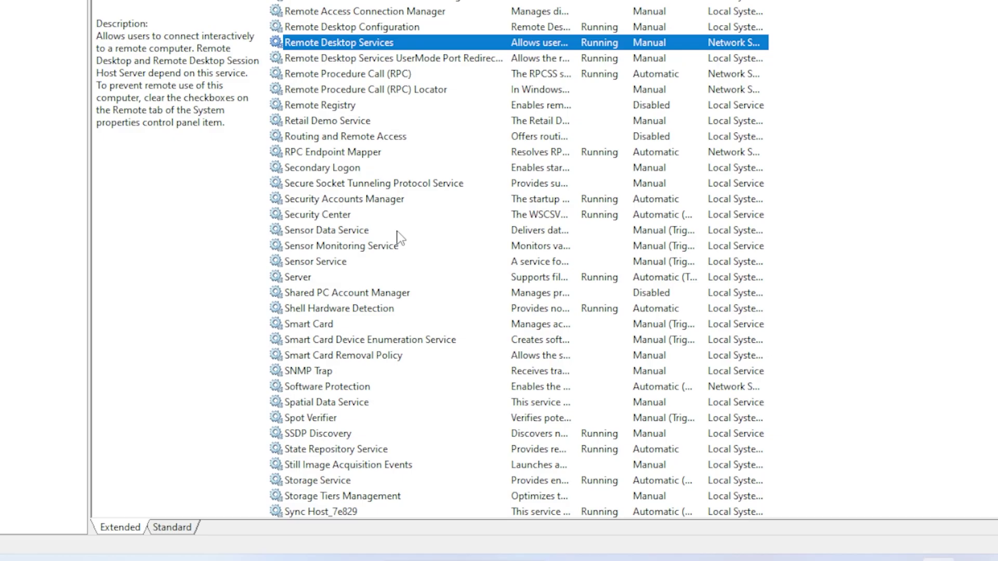
Back on Settings' Remote Desktop page, open Remote Desktop users and Add, then cancel both without adding anyone
{"action": "key", "text": "alt+Tab"}
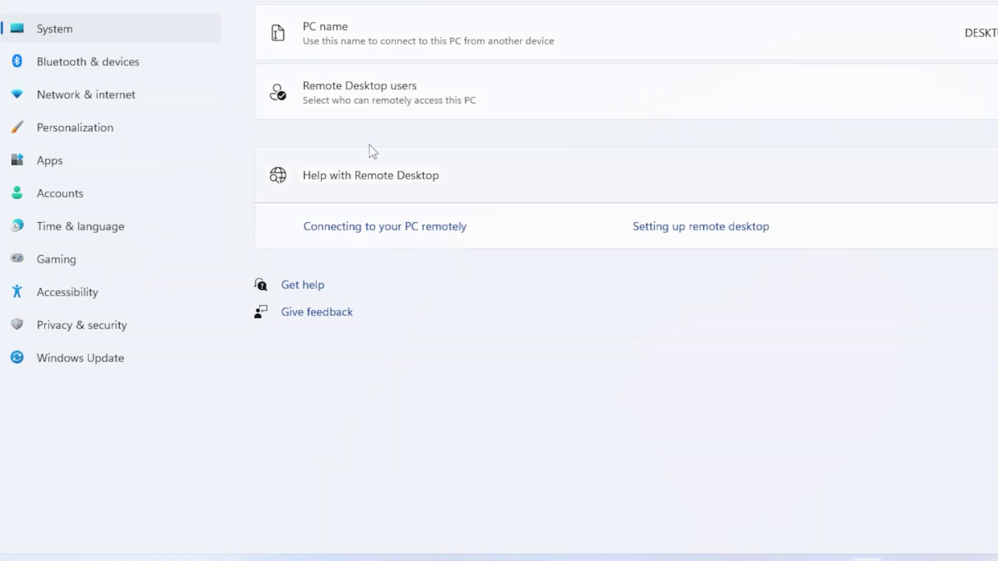
{"action": "left_click", "coordinate": [67, 30]}
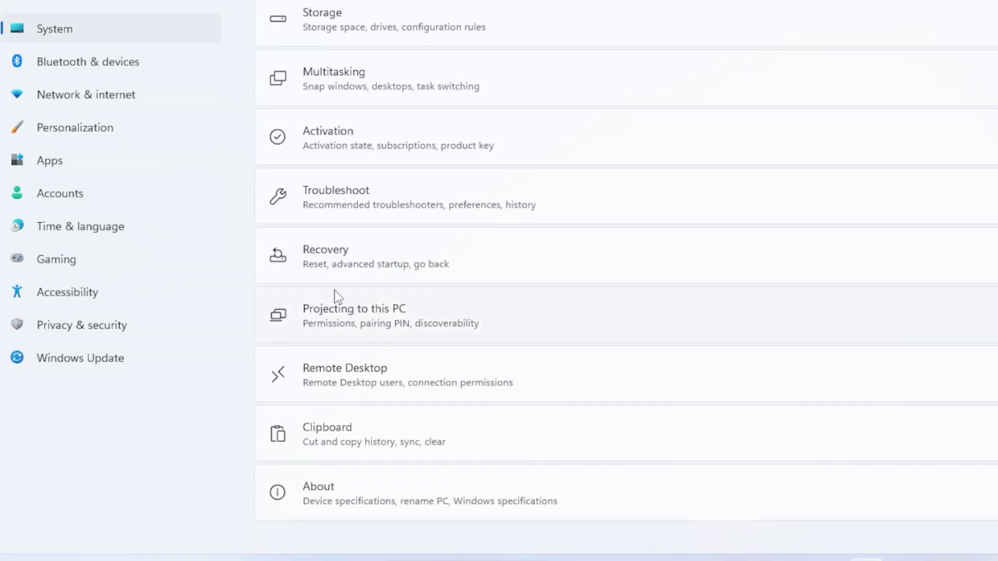
{"action": "left_click", "coordinate": [362, 372]}
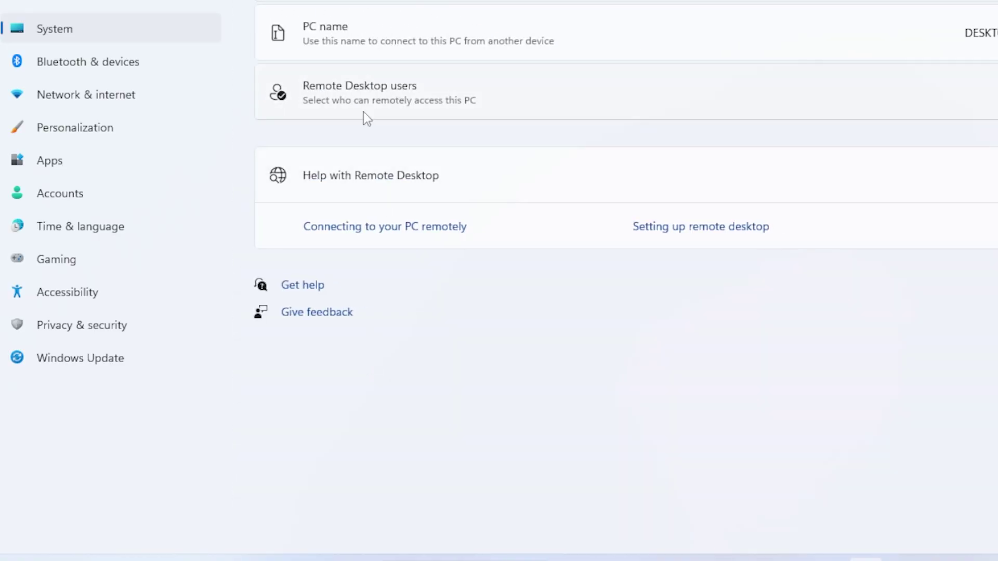
{"action": "left_click", "coordinate": [440, 104]}
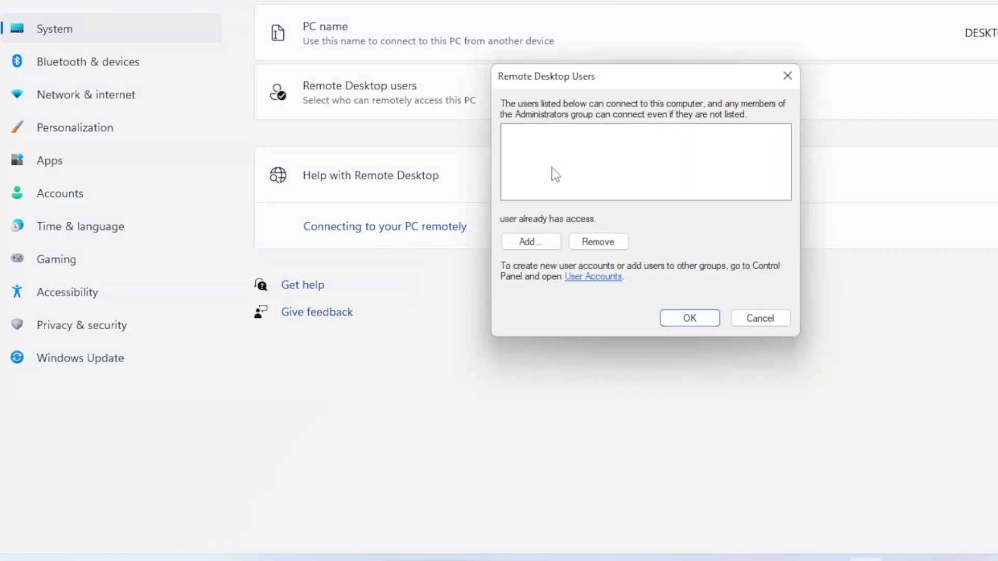
{"action": "left_click", "coordinate": [538, 241]}
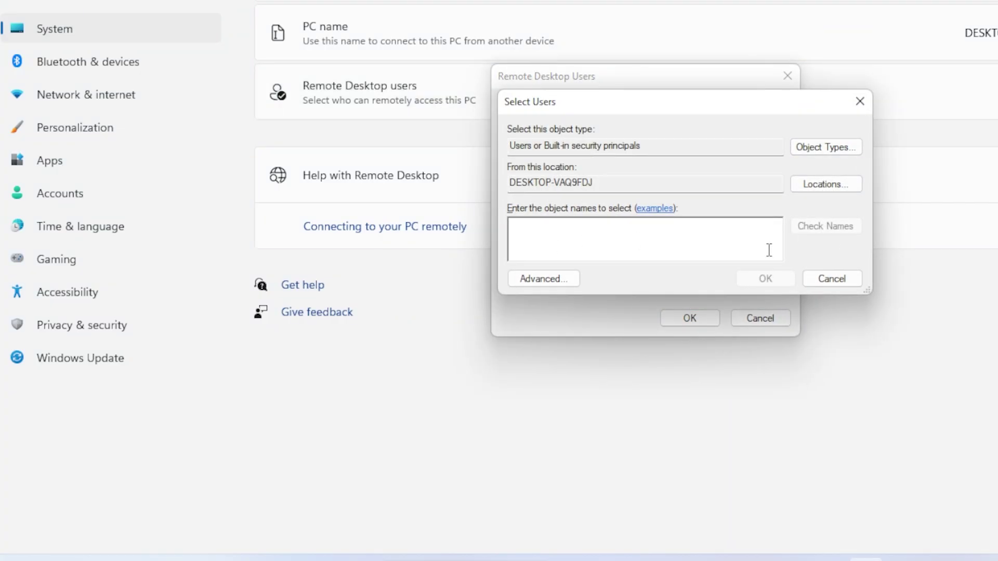
{"action": "left_click", "coordinate": [810, 279]}
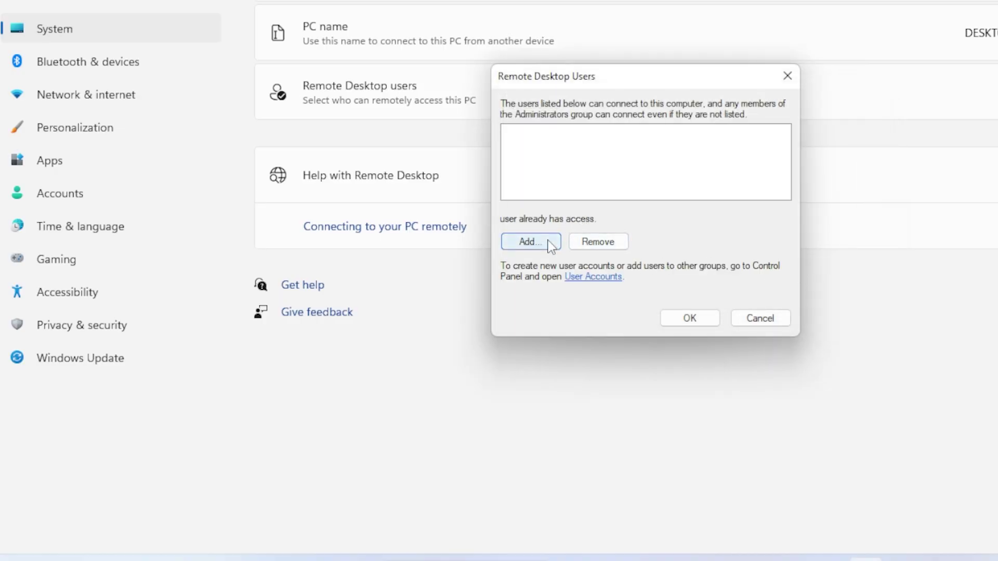
{"action": "left_click", "coordinate": [749, 324]}
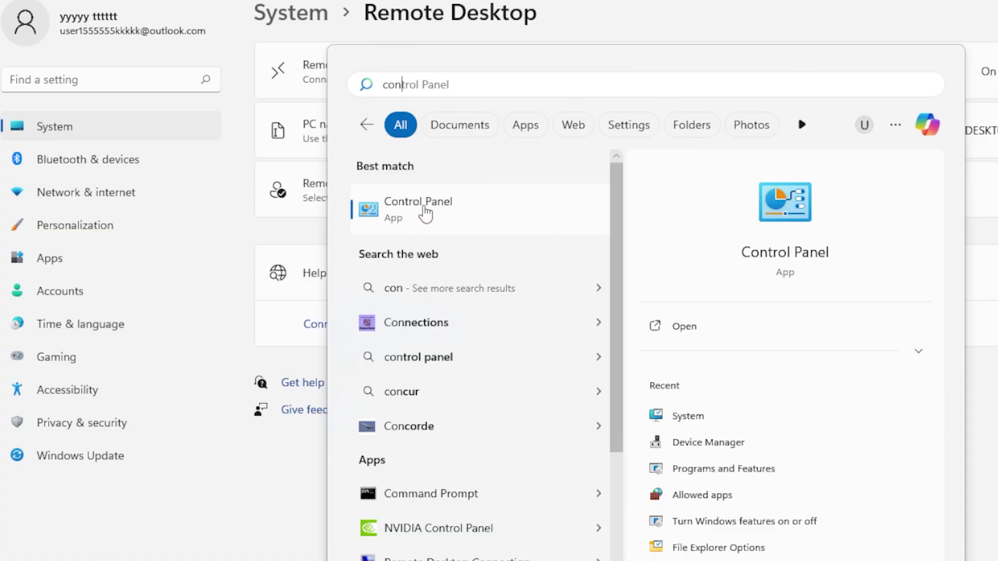
Via Control Panel's adapter settings, uncheck TCP/IPv6 in the Ethernet properties, save and close the status window
{"action": "left_click", "coordinate": [425, 209]}
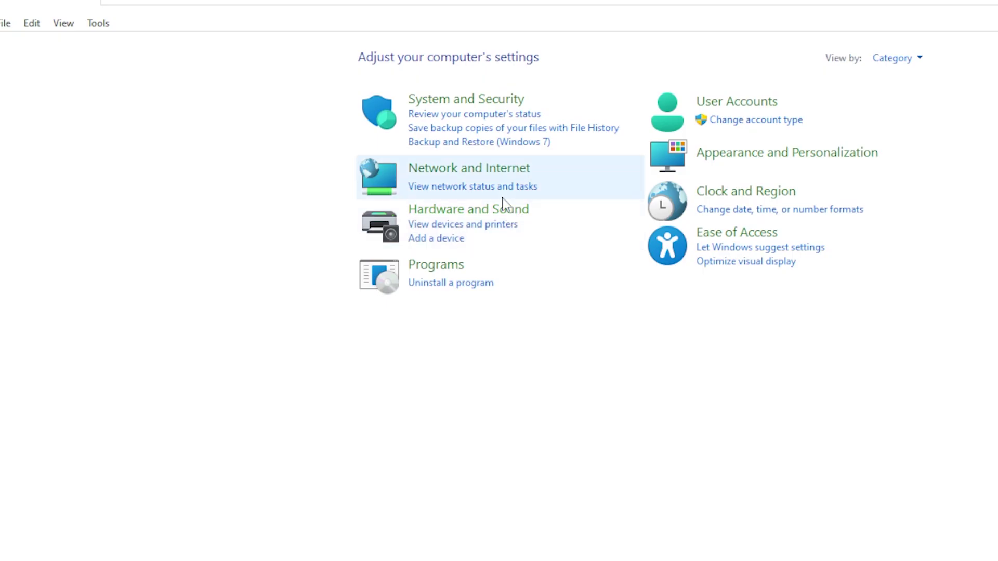
{"action": "left_click", "coordinate": [491, 169]}
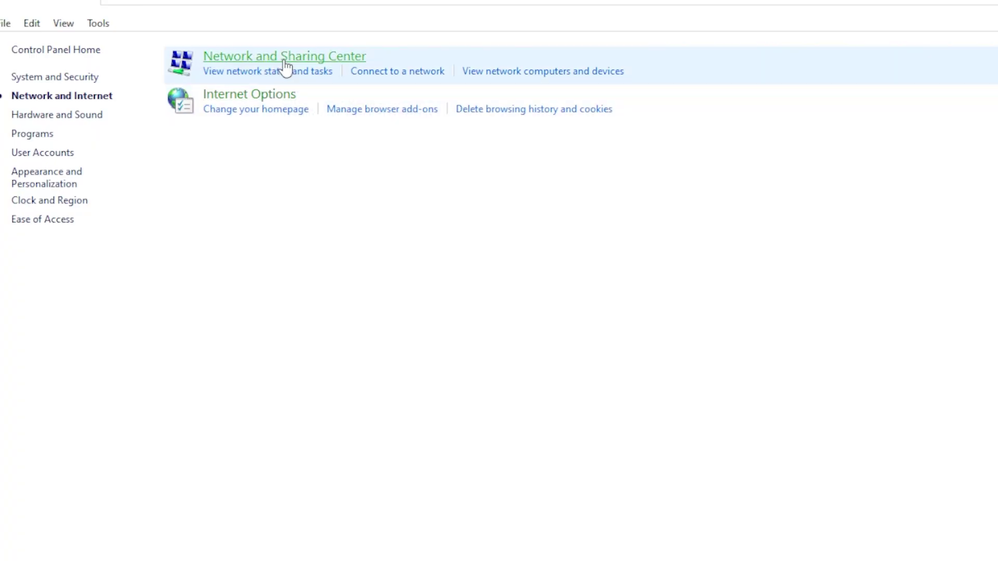
{"action": "left_click", "coordinate": [322, 61]}
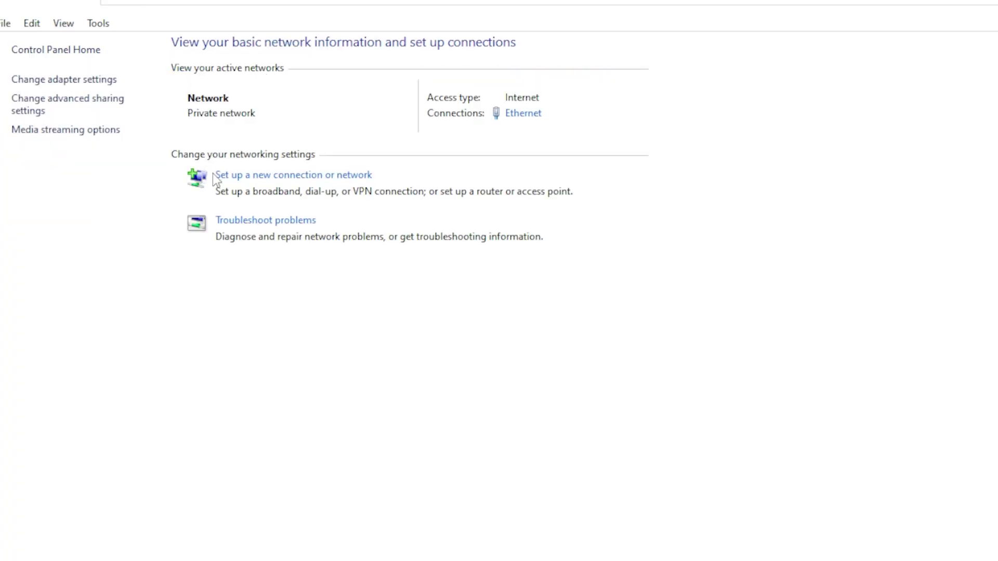
{"action": "left_click", "coordinate": [94, 81]}
{"action": "right_click", "coordinate": [99, 88]}
{"action": "left_click", "coordinate": [142, 115]}
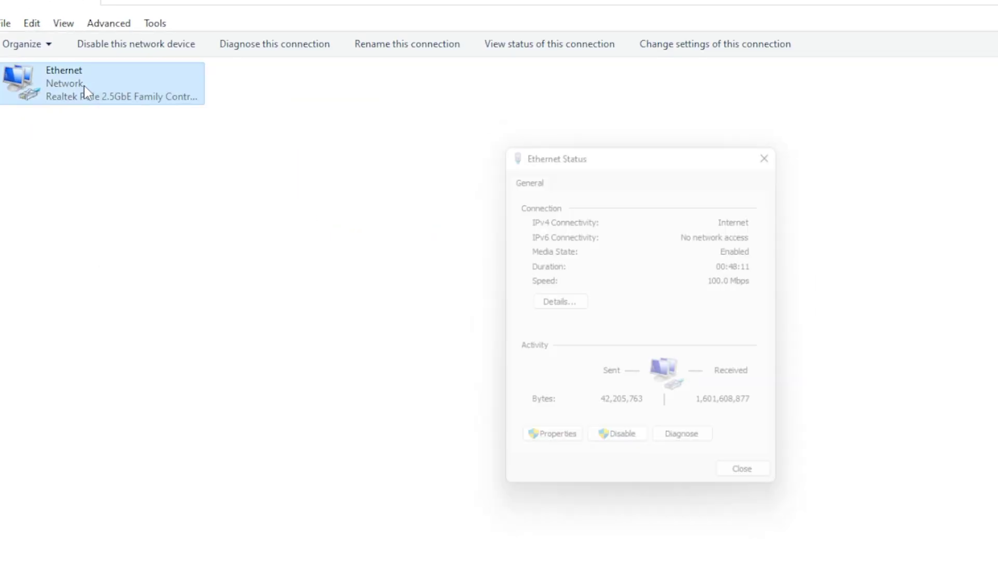
{"action": "left_click", "coordinate": [551, 443]}
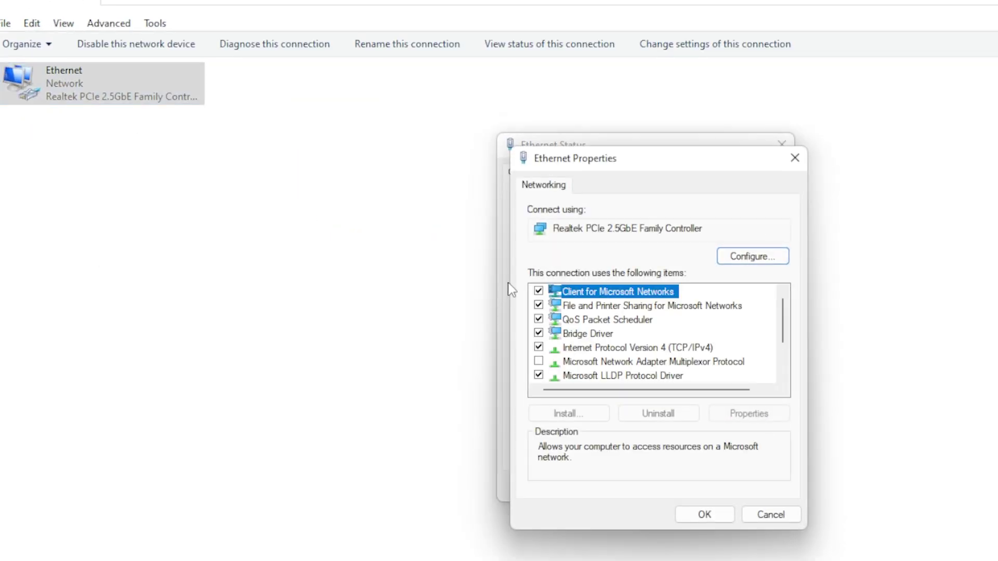
{"action": "scroll", "coordinate": [630, 348], "scroll_direction": "down", "scroll_amount": 1}
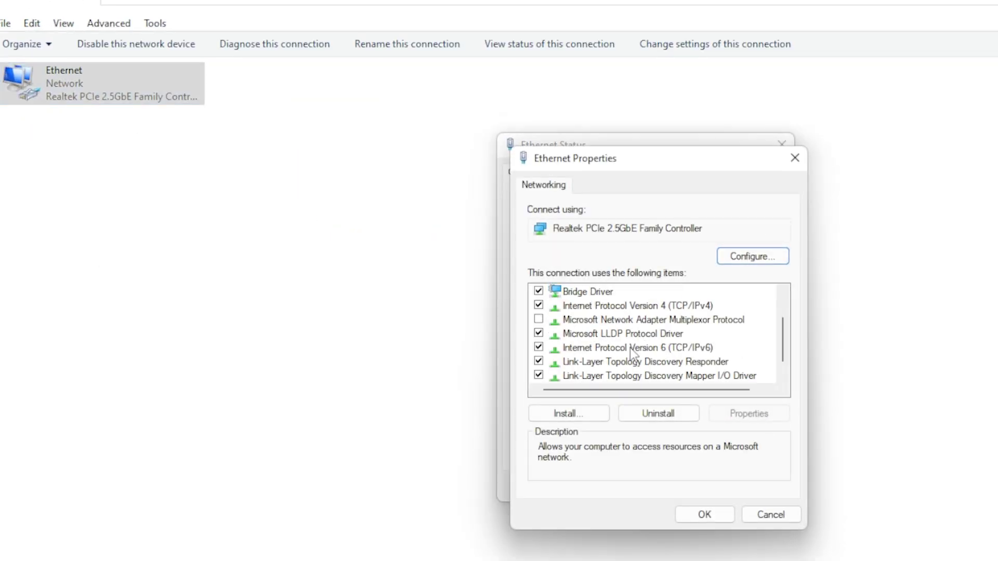
{"action": "left_click", "coordinate": [539, 347]}
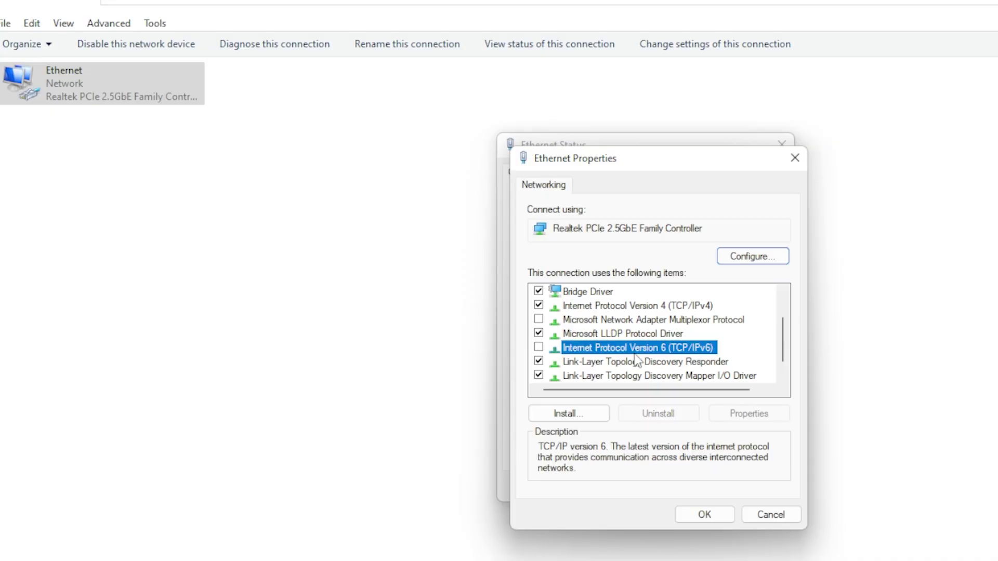
{"action": "left_click", "coordinate": [705, 514]}
{"action": "left_click", "coordinate": [749, 487]}
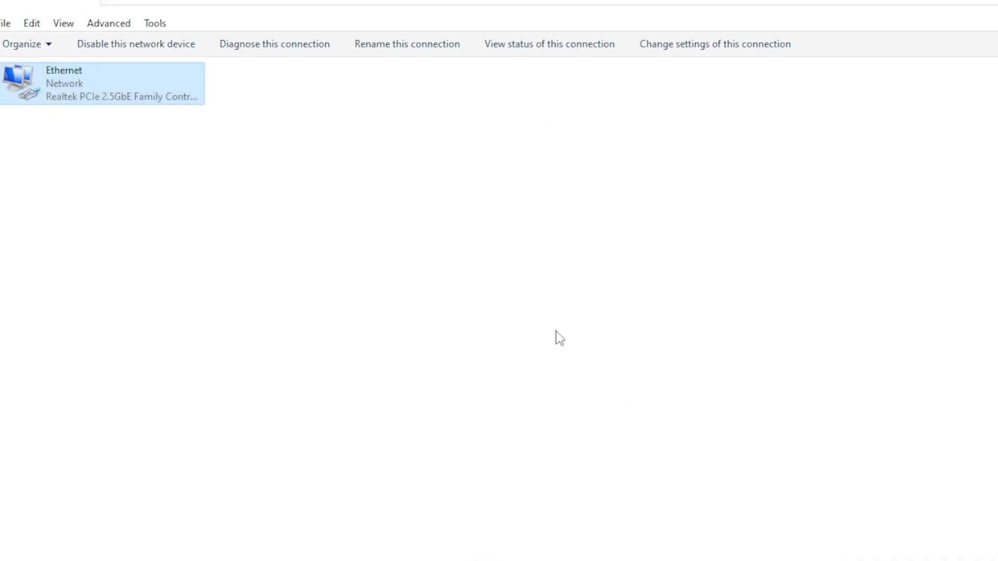
Deselect the Ethernet adapter by clicking empty space in Network Connections
{"action": "left_click", "coordinate": [475, 285]}
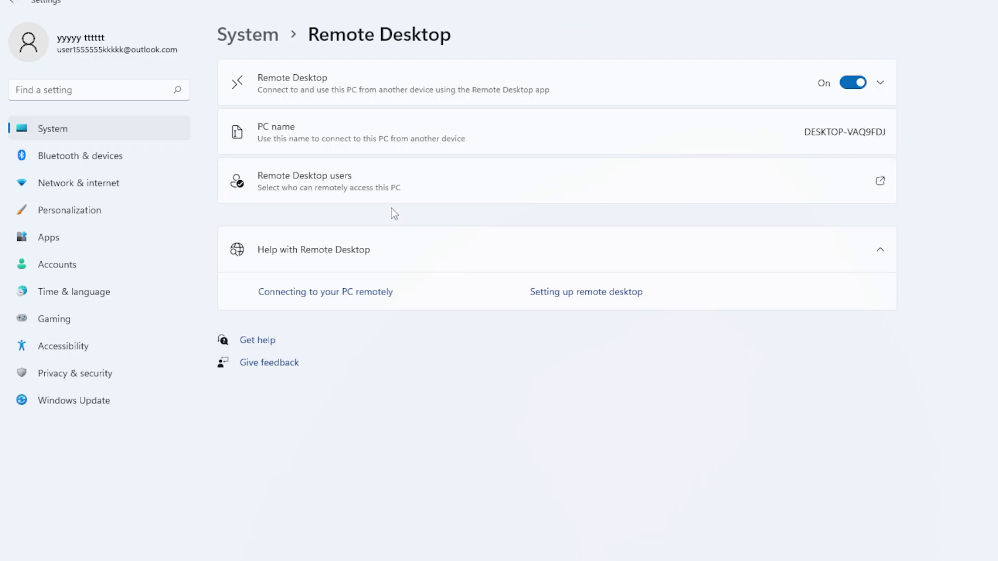
Launch Command Prompt as administrator from the Windows search, accepting the UAC prompt
{"action": "key", "text": "super"}
{"action": "type", "text": "cmd"}
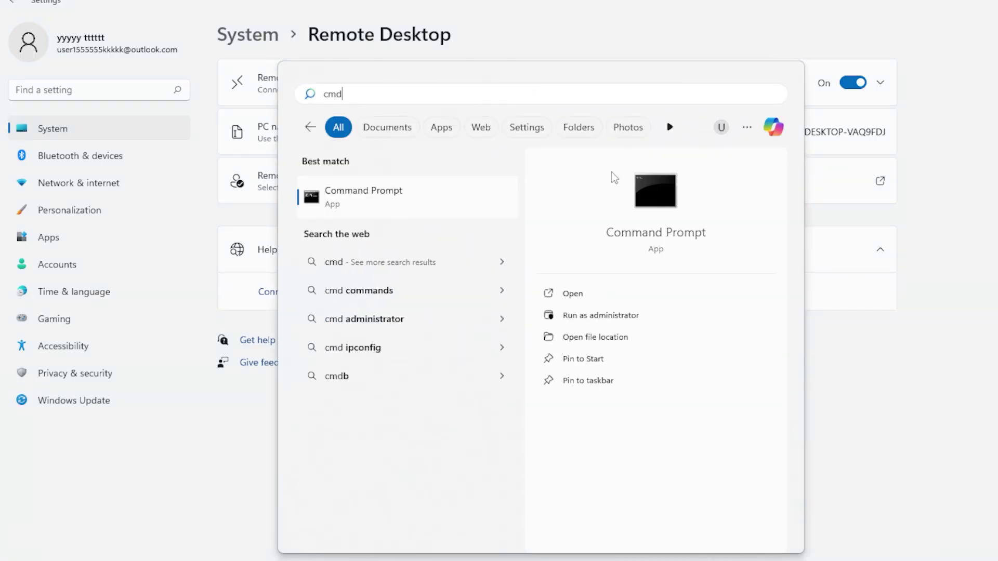
{"action": "right_click", "coordinate": [445, 197]}
{"action": "left_click", "coordinate": [473, 210]}
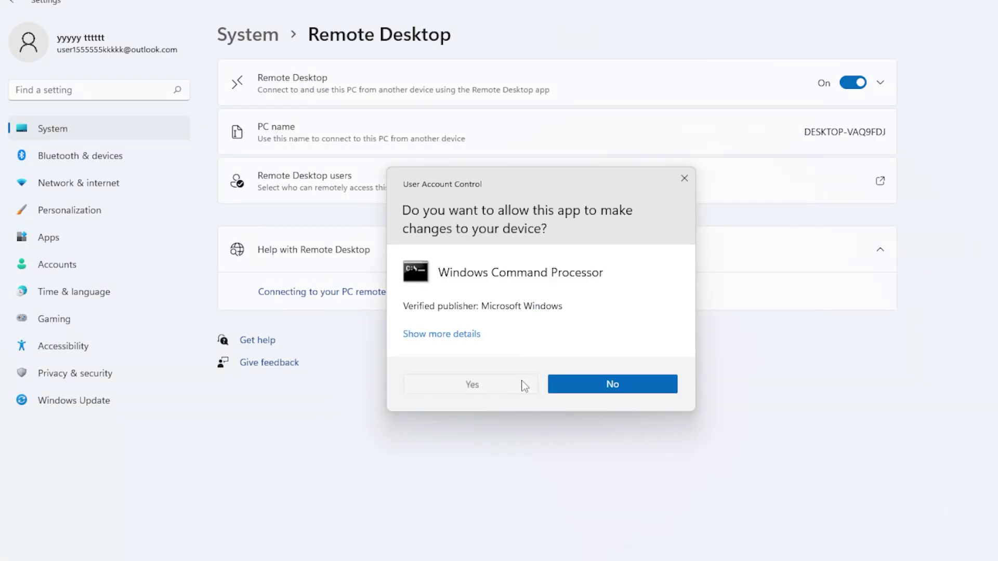
{"action": "key", "text": "alt+y"}
Run ipconfig to find the Ethernet IPv4 address 192.168.1.12, then close the console
{"action": "type", "text": "ip"}
{"action": "type", "text": "con"}
{"action": "type", "text": "fig"}
{"action": "key", "text": "Return"}
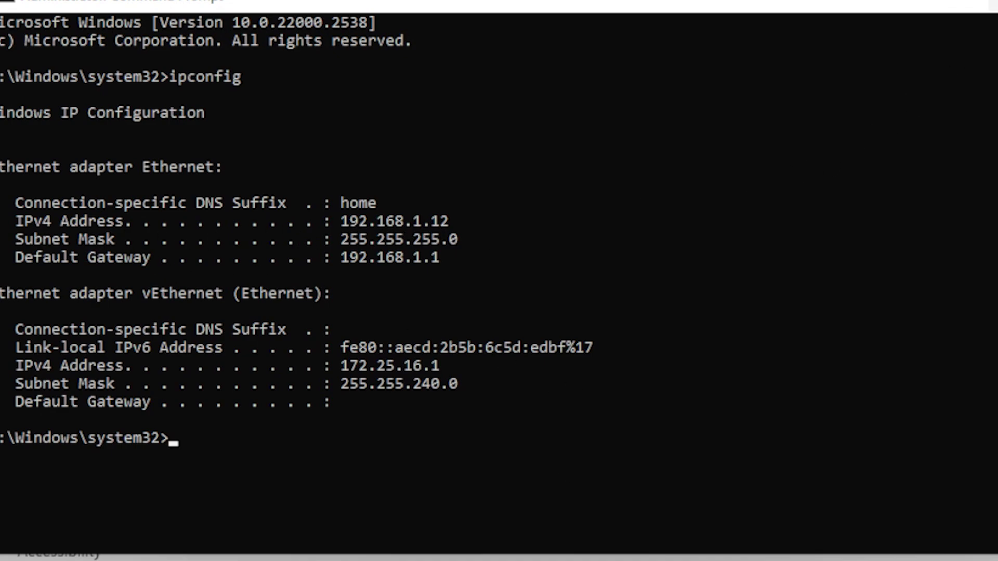
{"action": "left_click", "coordinate": [935, 4]}
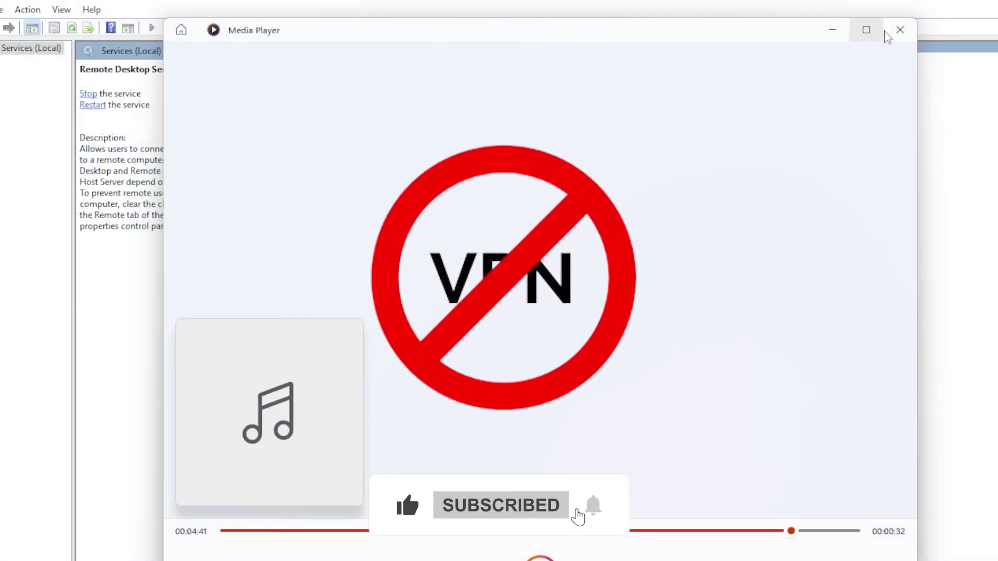
Close the Media Player window so the Services console is visible again
{"action": "left_click", "coordinate": [899, 30]}
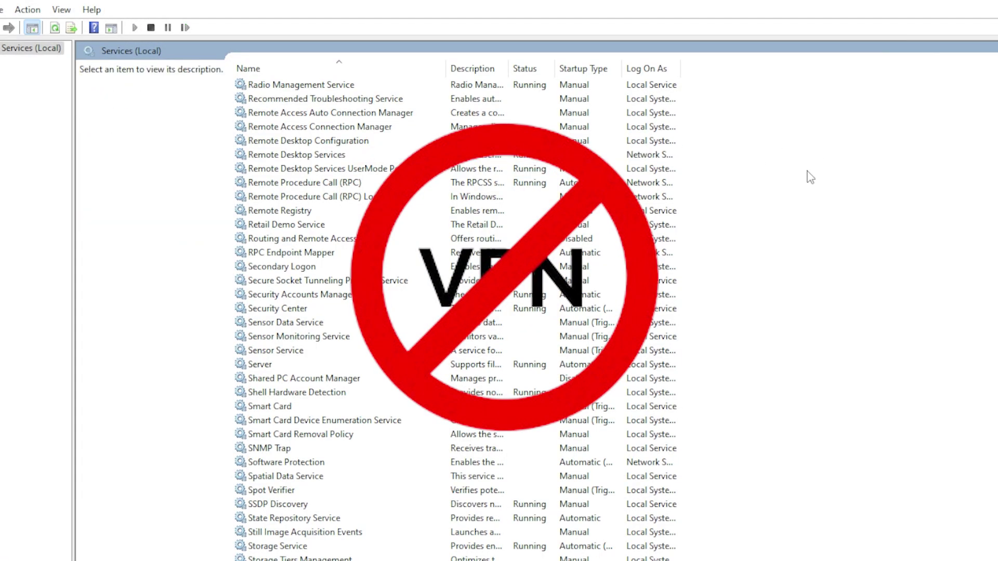